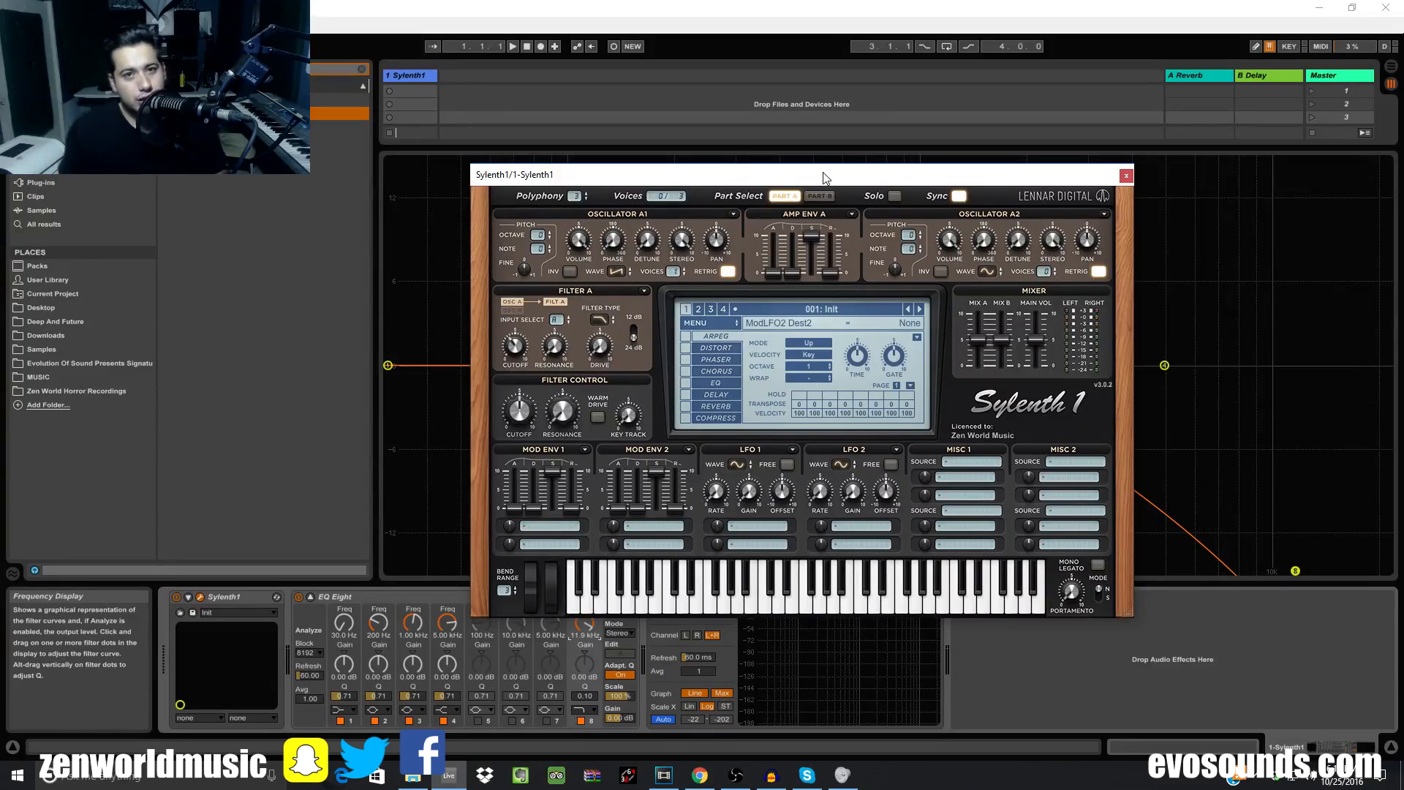
Drag the Sylenth1 editor to the upper right to expose EQ Eight's curve on the left
left_click_drag(546, 178, 499, 135)
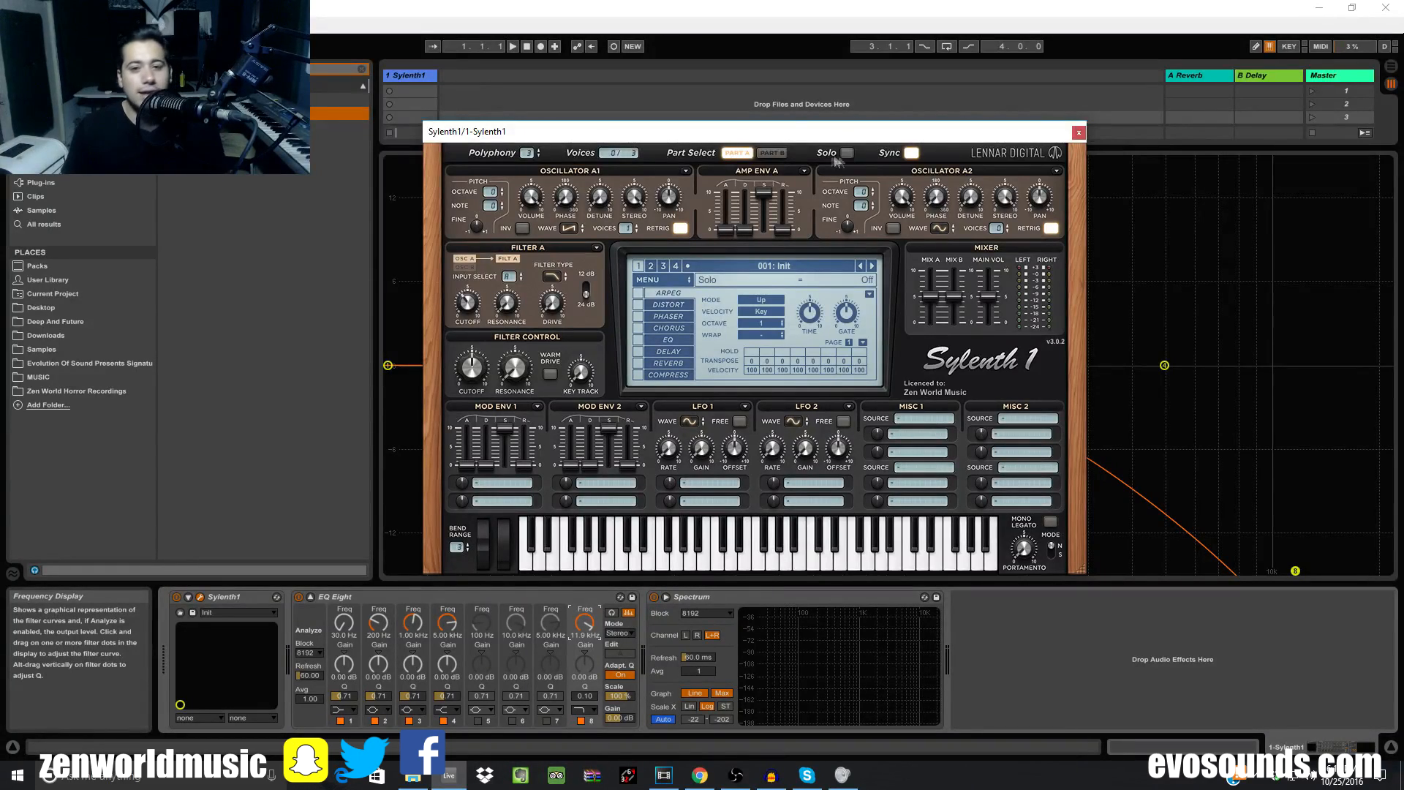
left_click_drag(767, 136, 1097, 111)
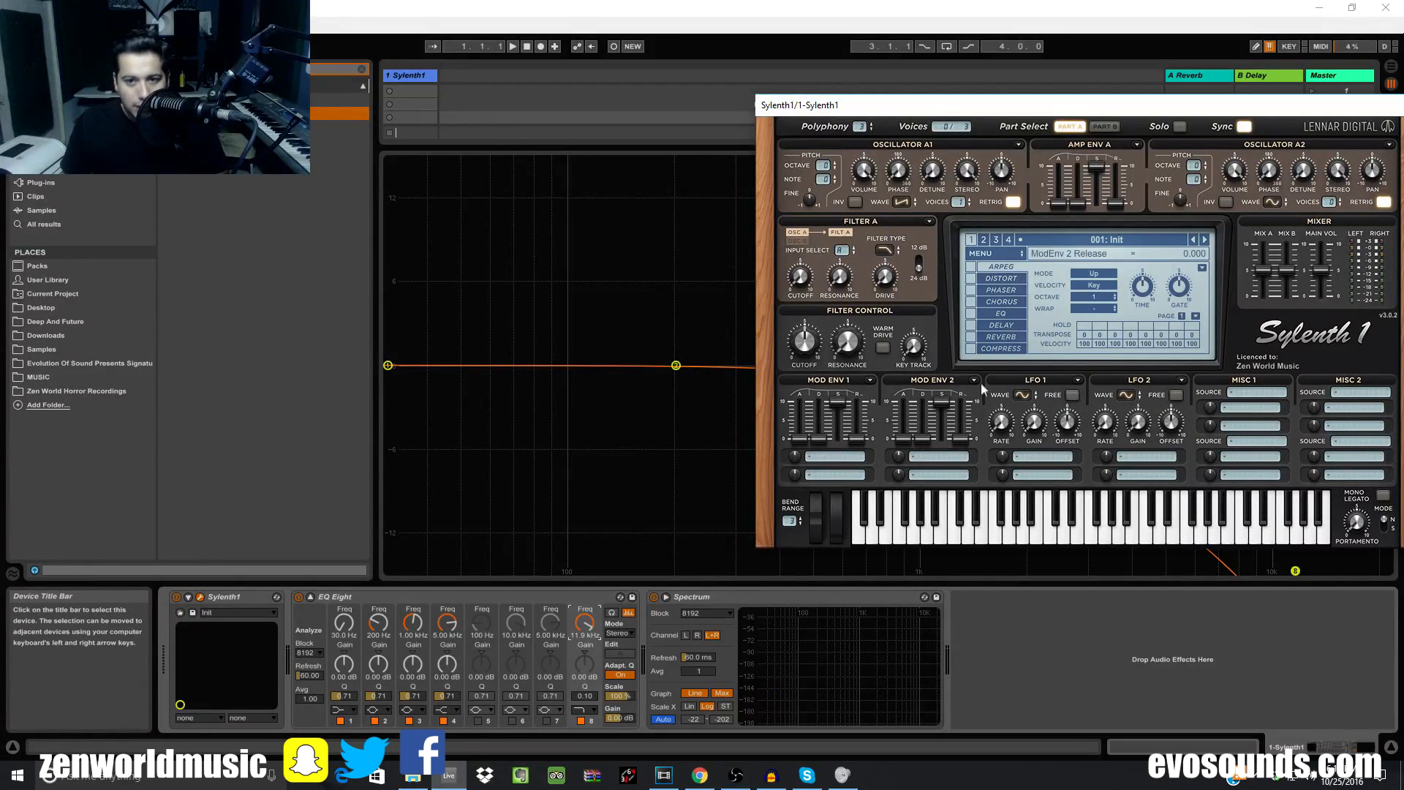
Change Sylenth1 Filter A's type from low-pass to Bandpass
left_click(884, 251)
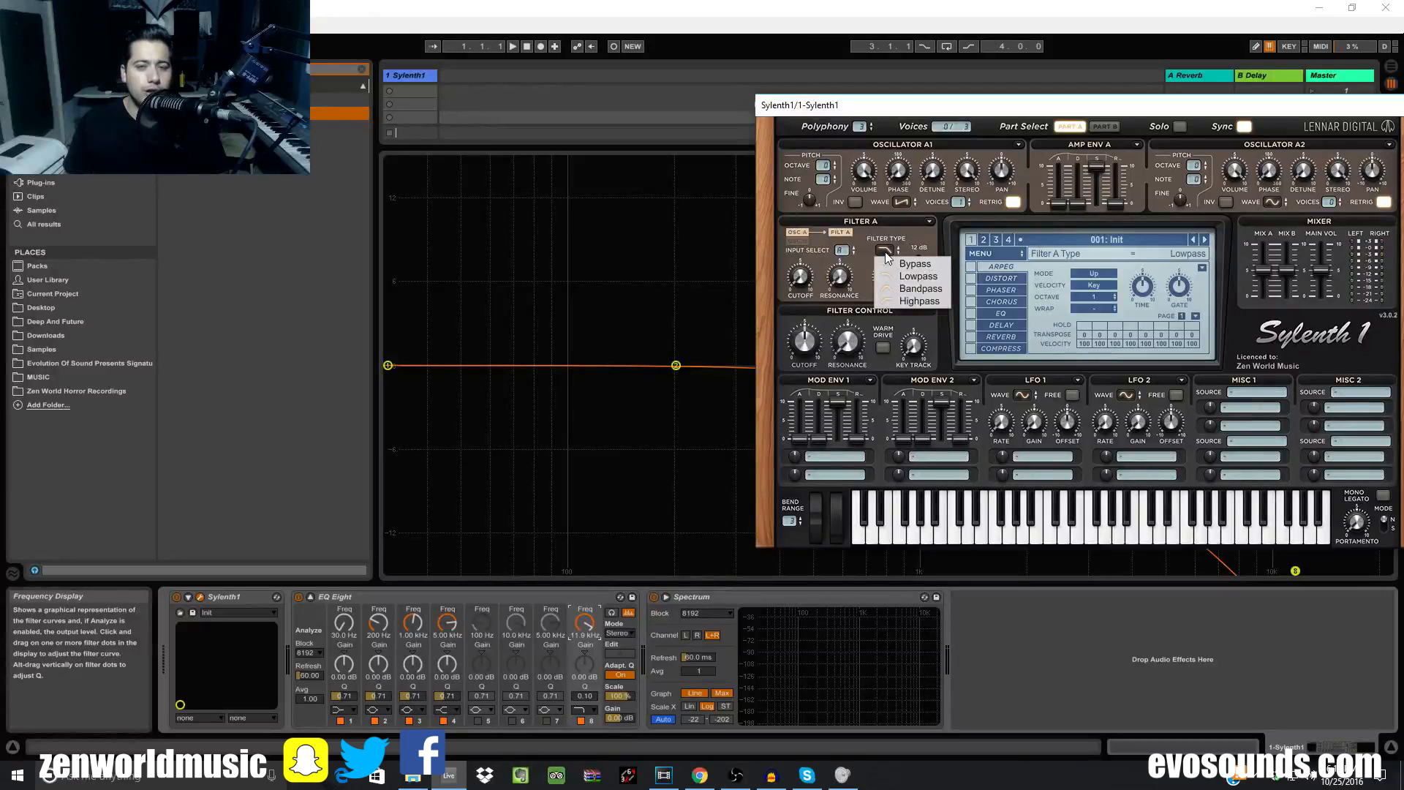
left_click(914, 289)
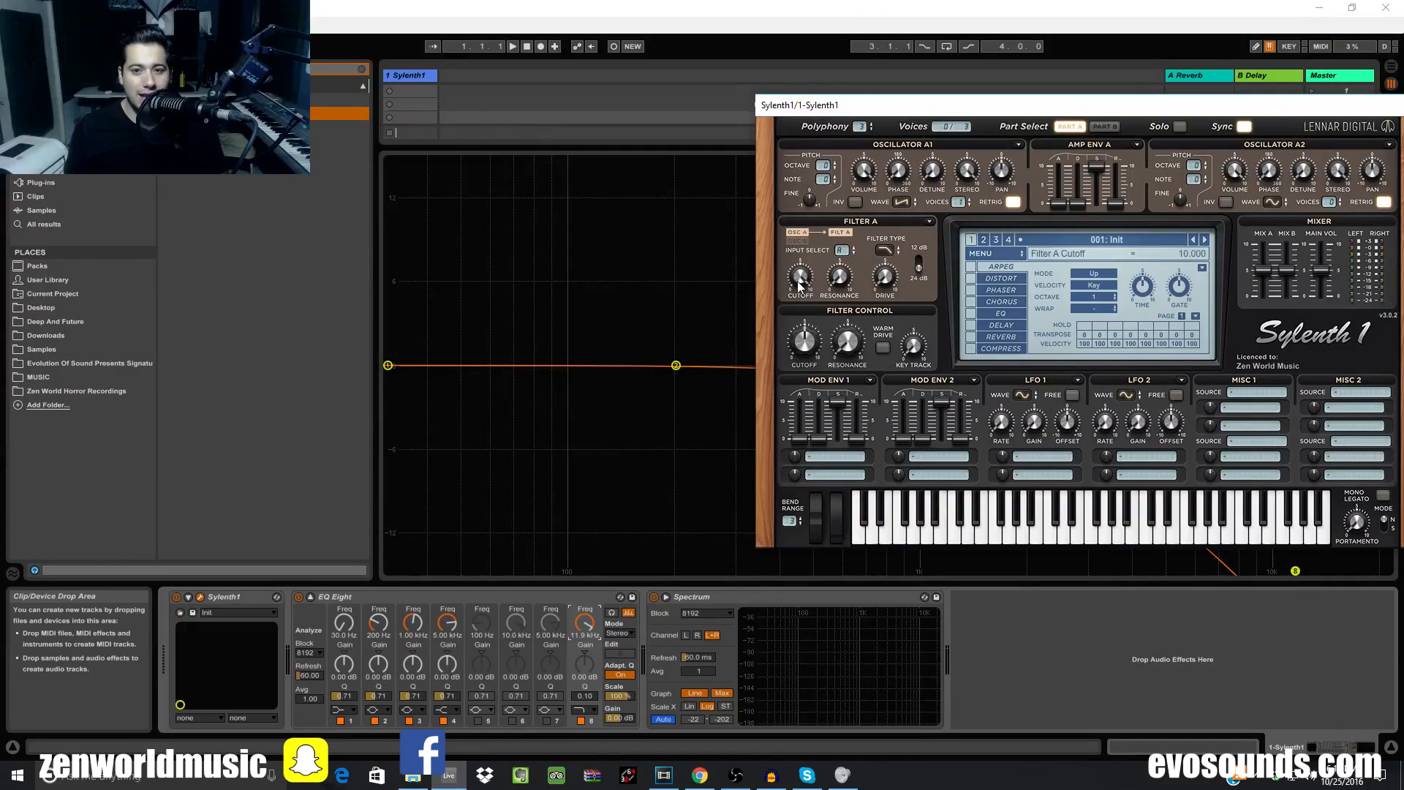
With EQ Eight bypassed, sweep Filter A's cutoff between 0 and 7.5, leaving it at 5.733
left_click_drag(887, 117, 619, 181)
left_click(298, 597)
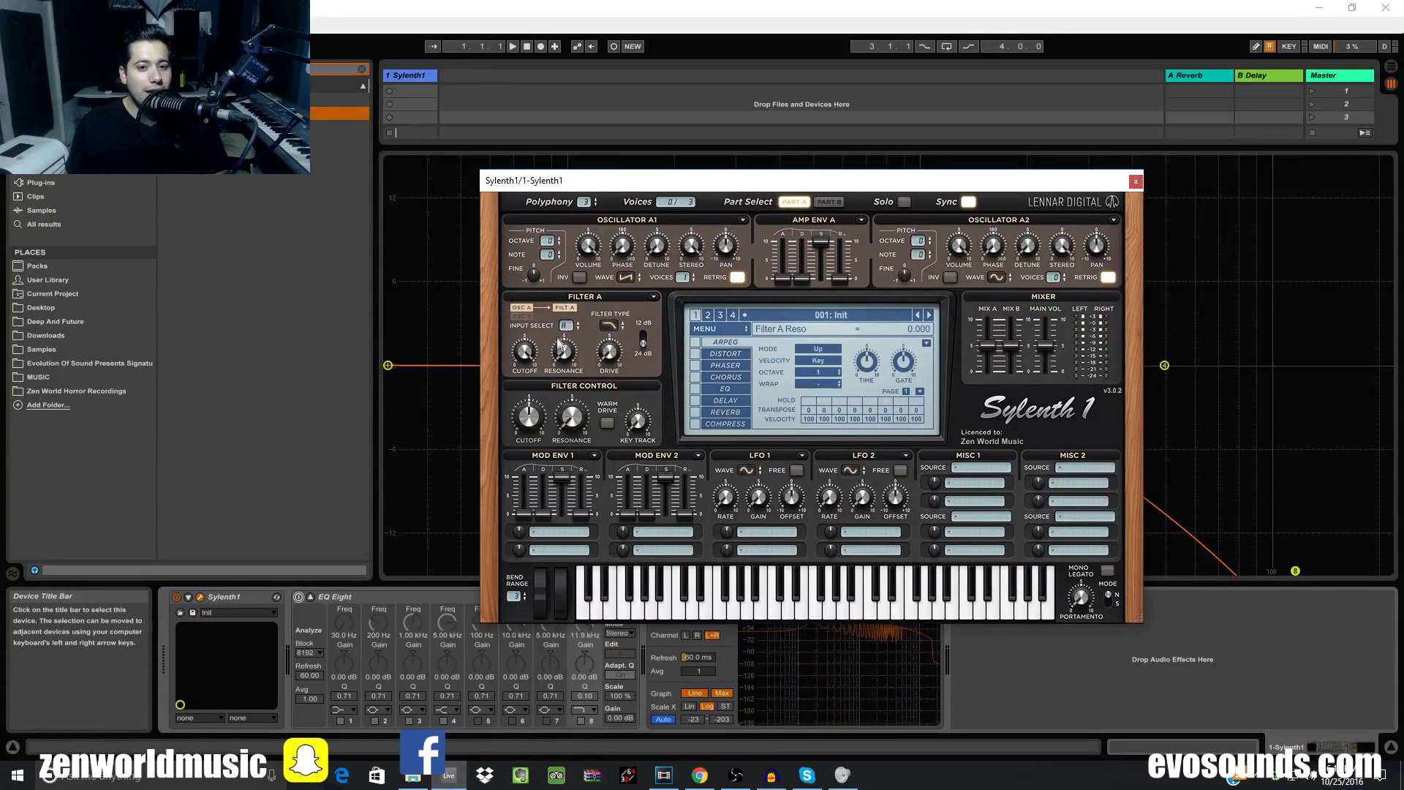
left_click_drag(524, 359, 467, 481)
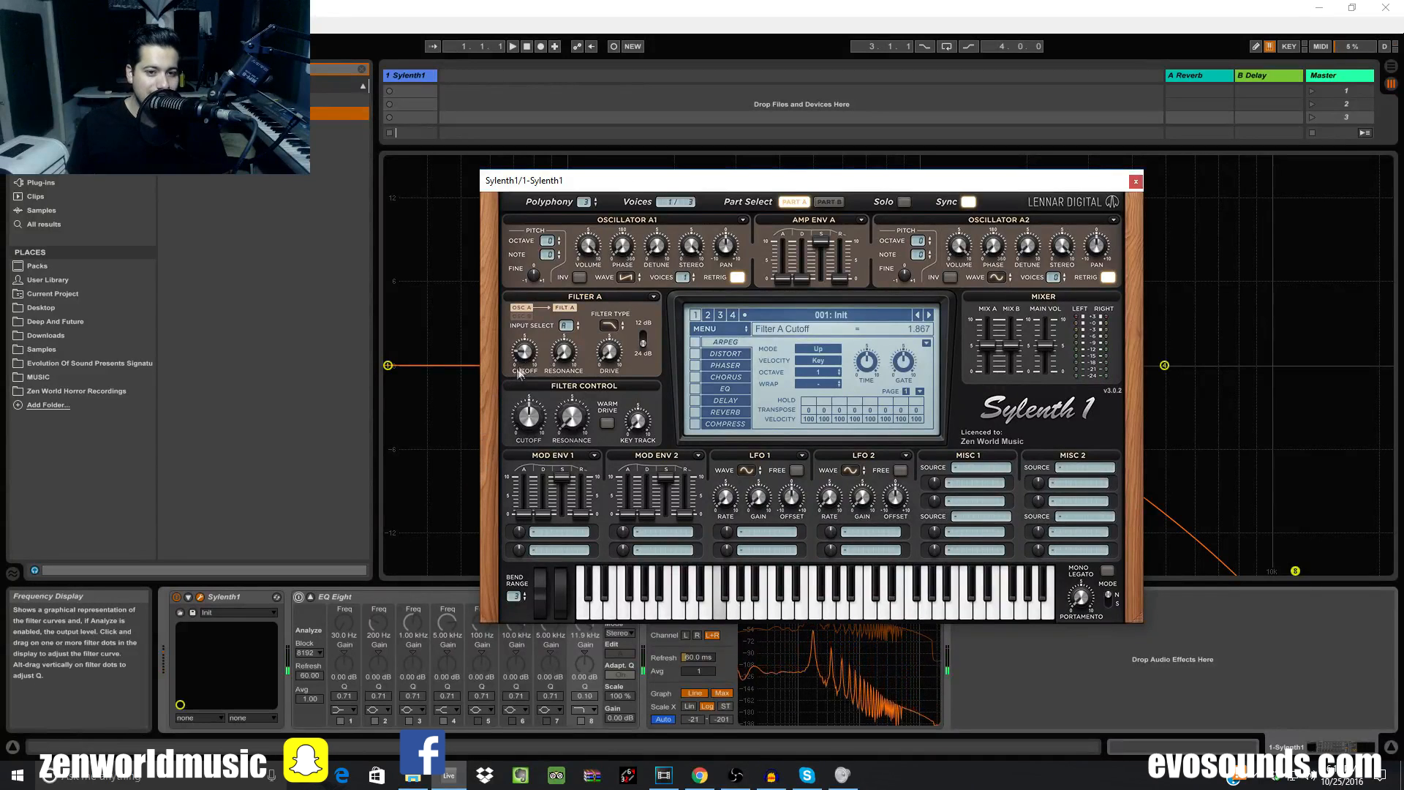
left_click_drag(530, 359, 551, 242)
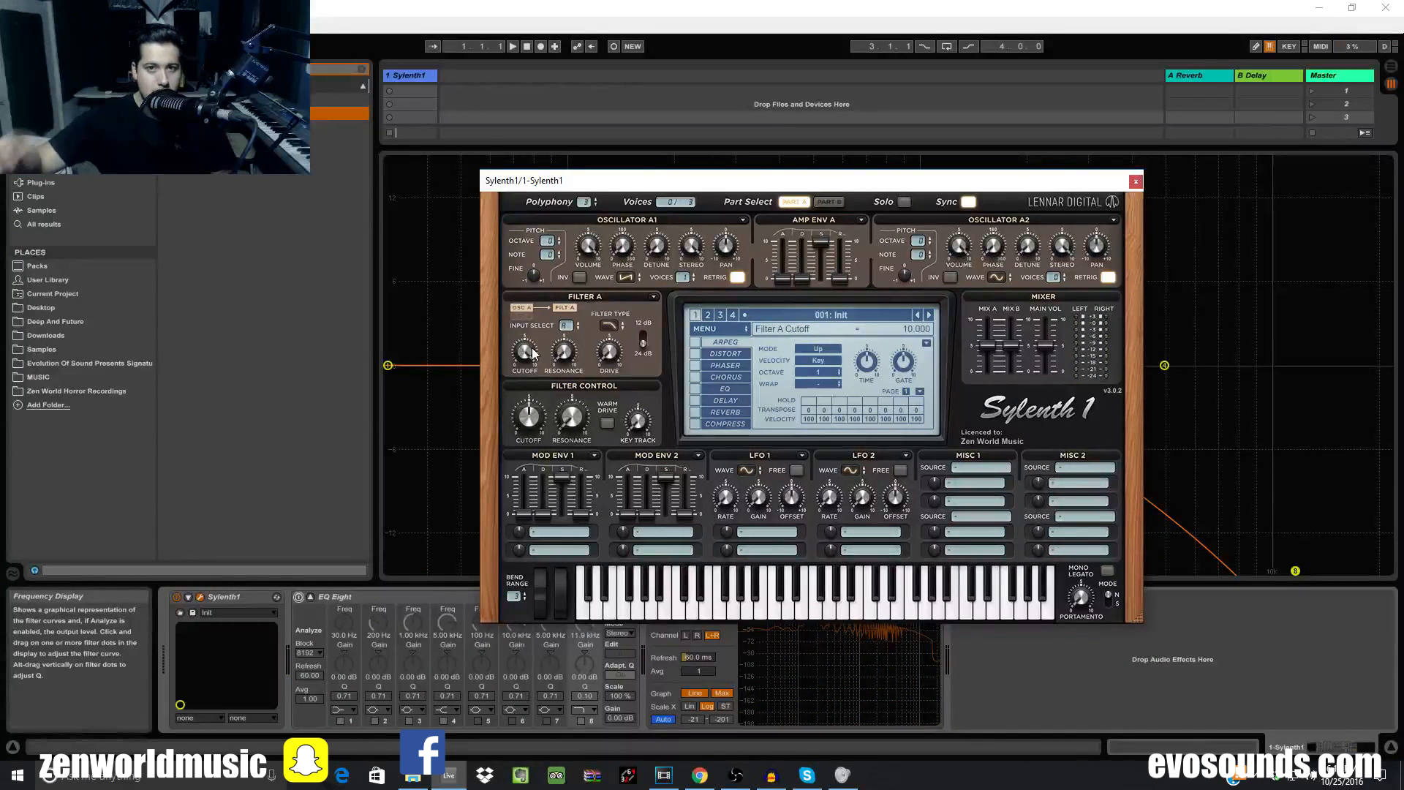
left_click_drag(531, 353, 431, 604)
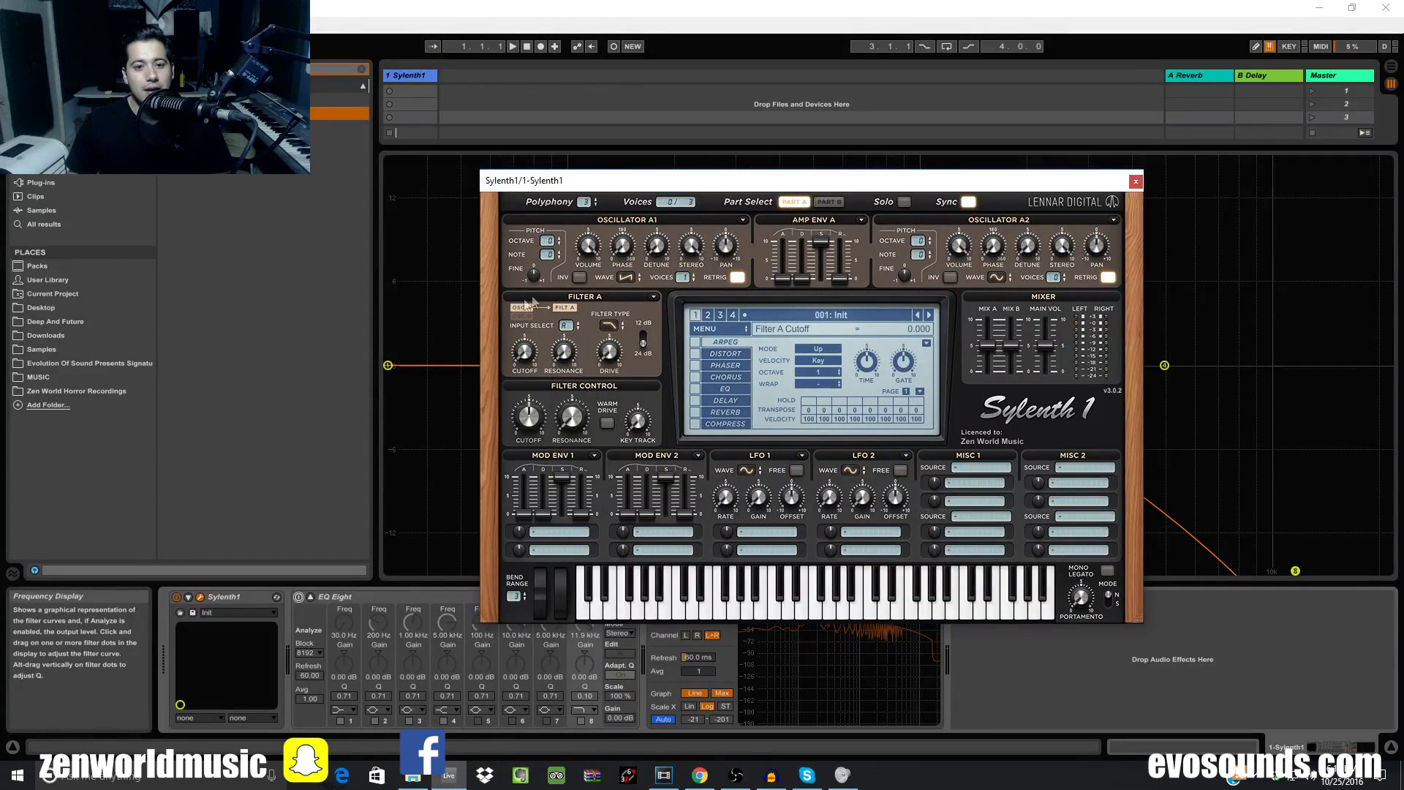
left_click_drag(530, 356, 475, 613)
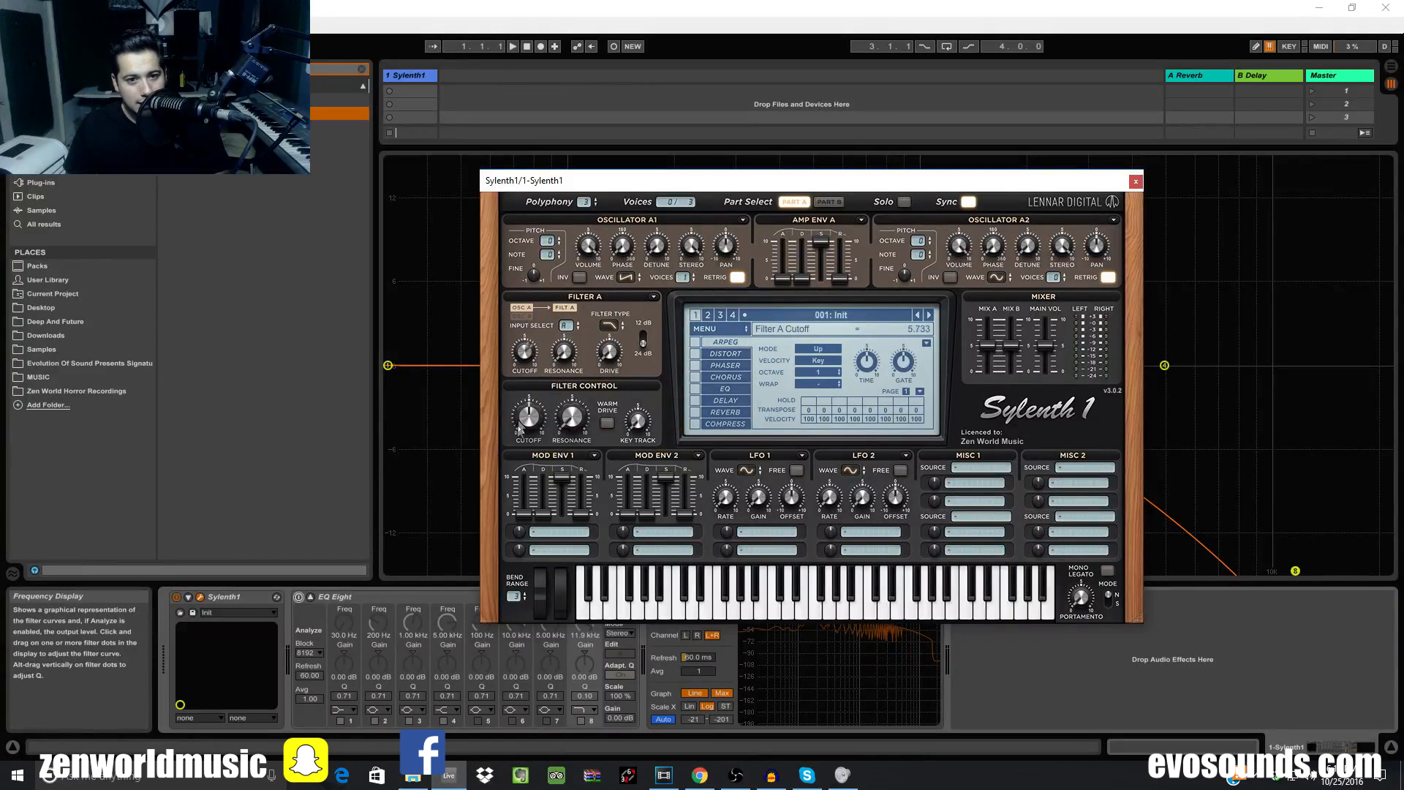
left_click_drag(676, 181, 1127, 672)
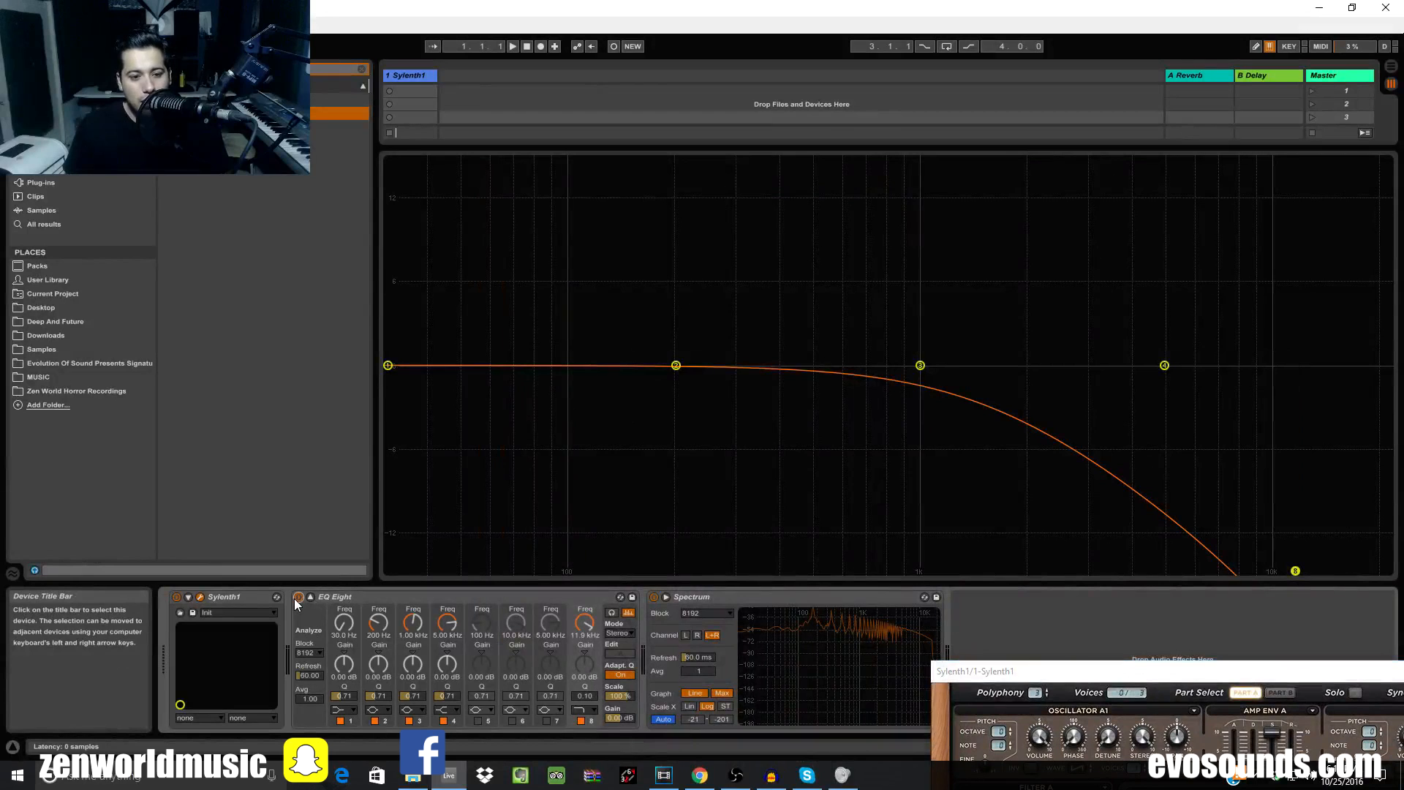
Sweep EQ Eight band 8's low-pass frequency between about 22 kHz and 9.33 kHz
left_click_drag(1295, 571, 1389, 567)
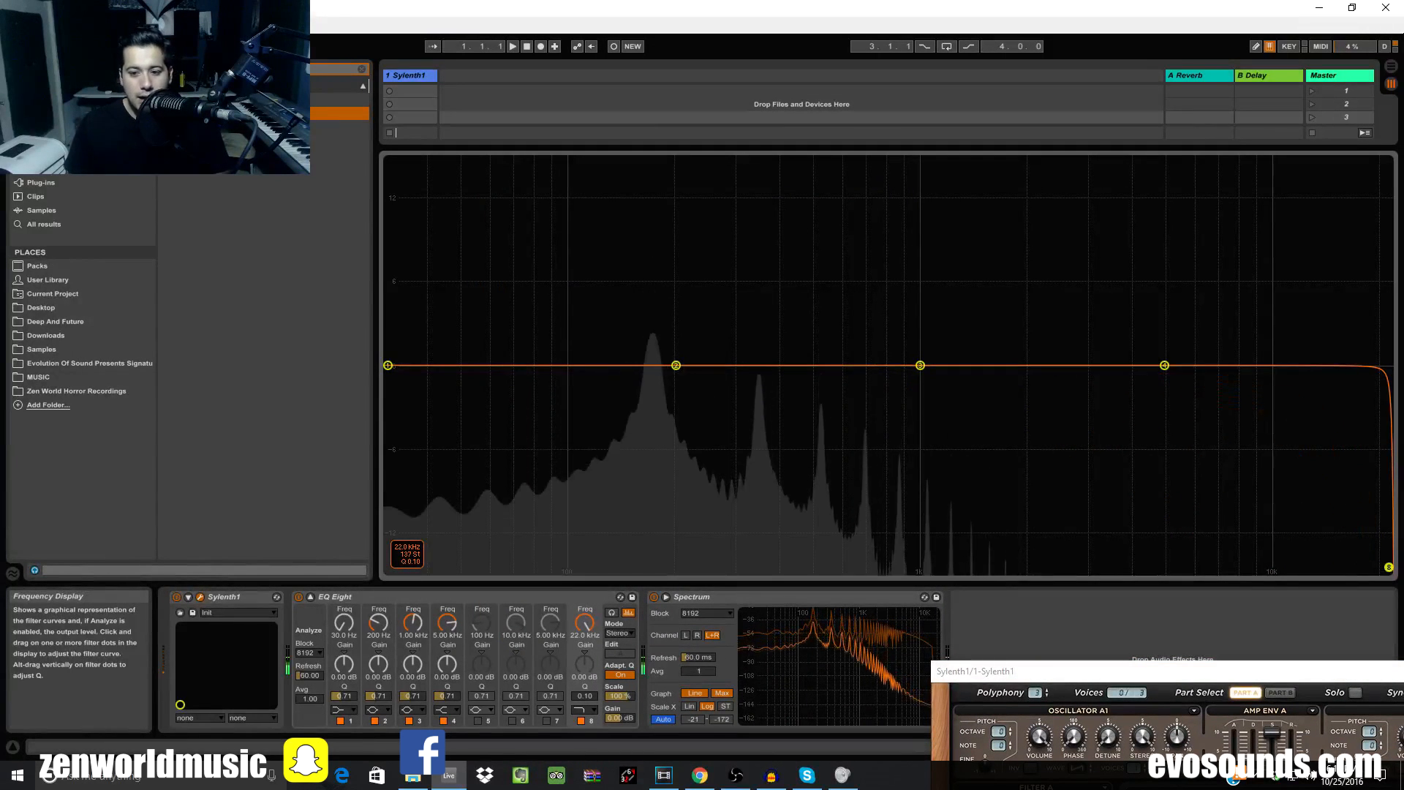
left_click_drag(1182, 672, 758, 325)
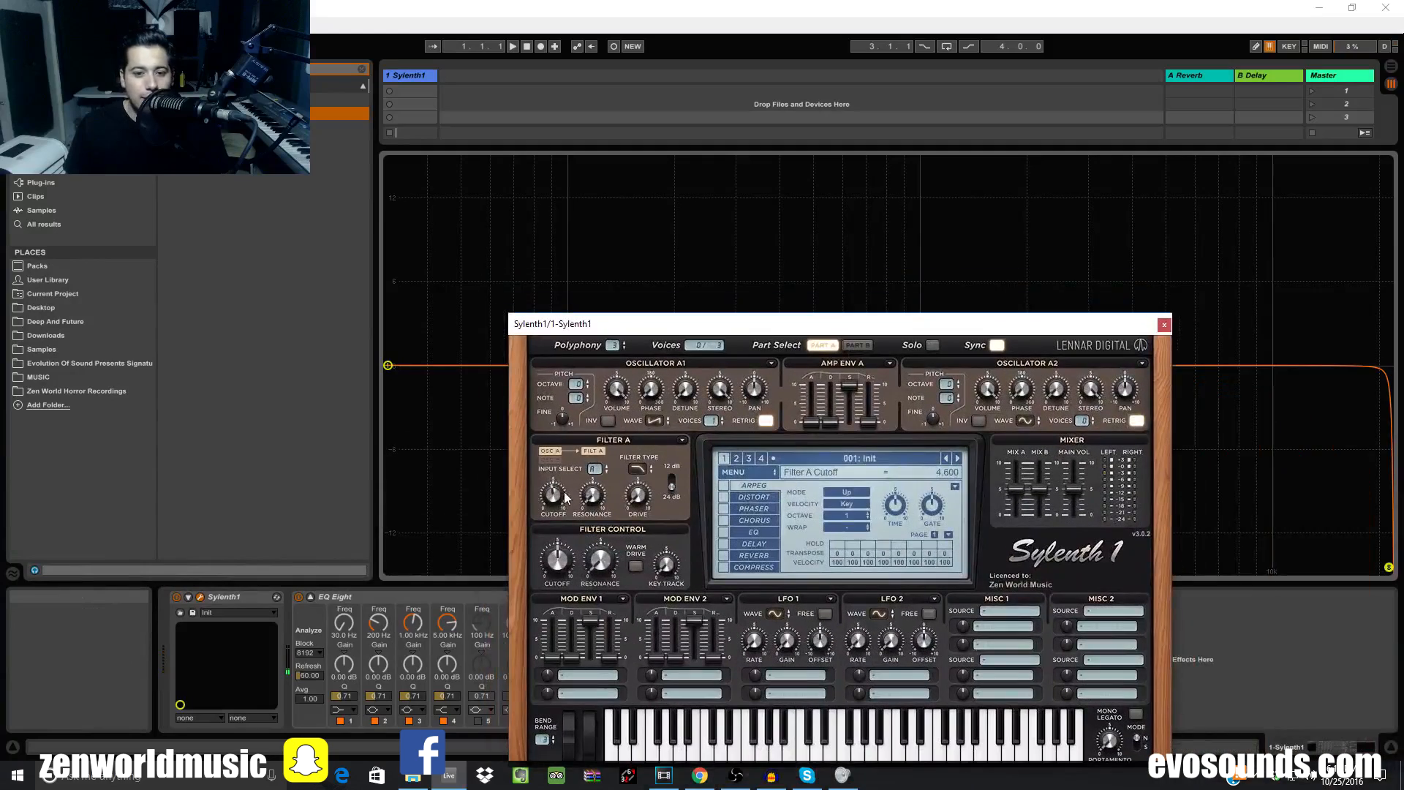
left_click_drag(848, 324, 1226, 785)
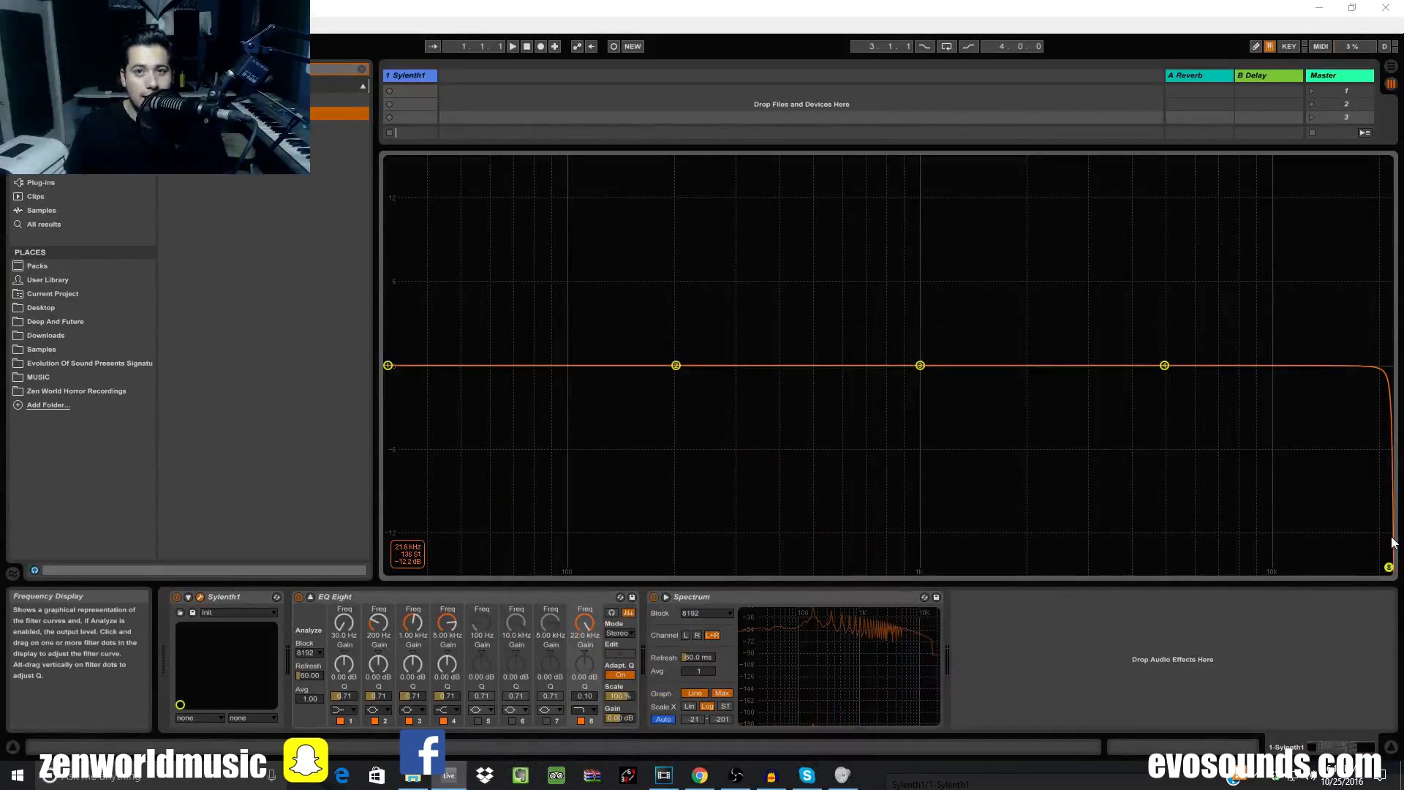
left_click_drag(1397, 570, 1387, 577)
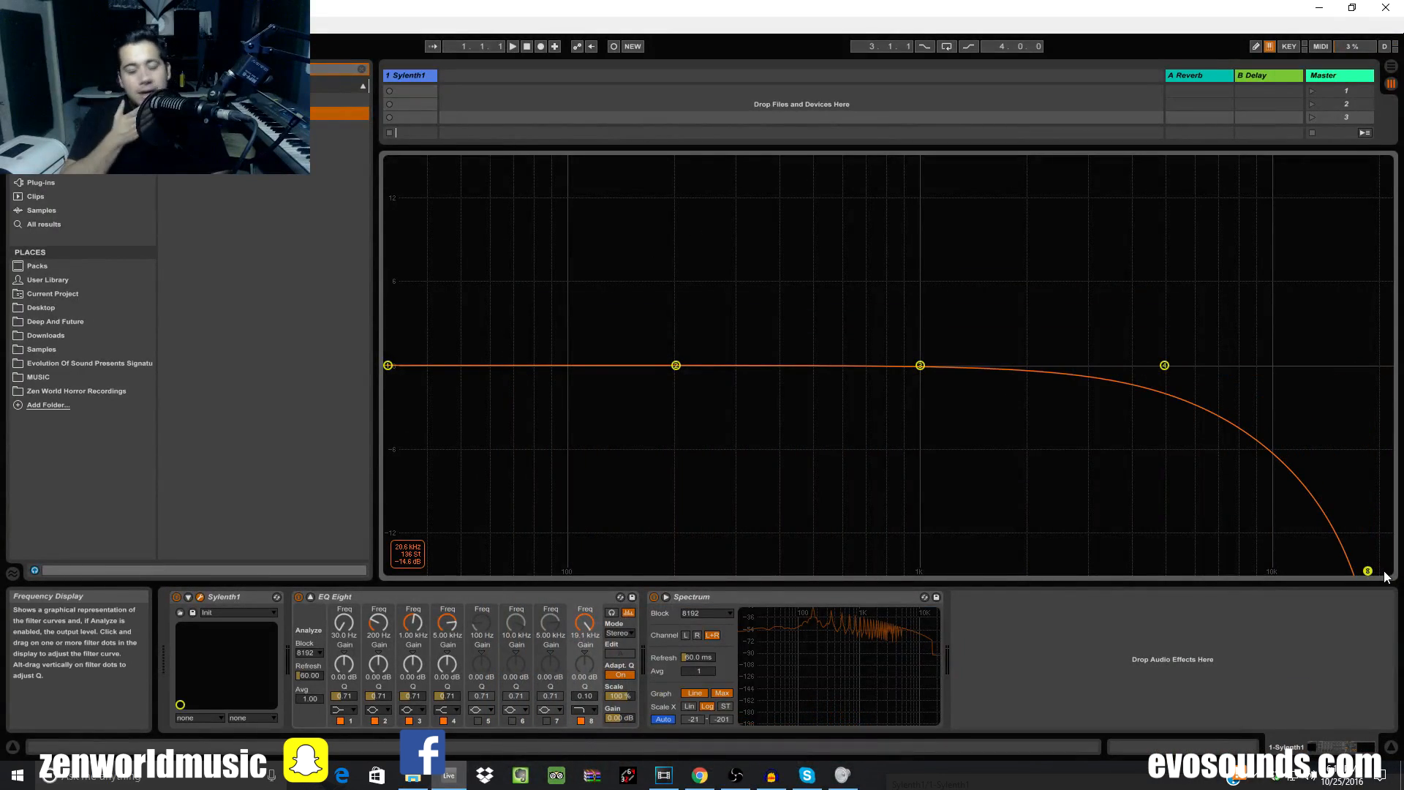
left_click_drag(1368, 570, 1388, 502)
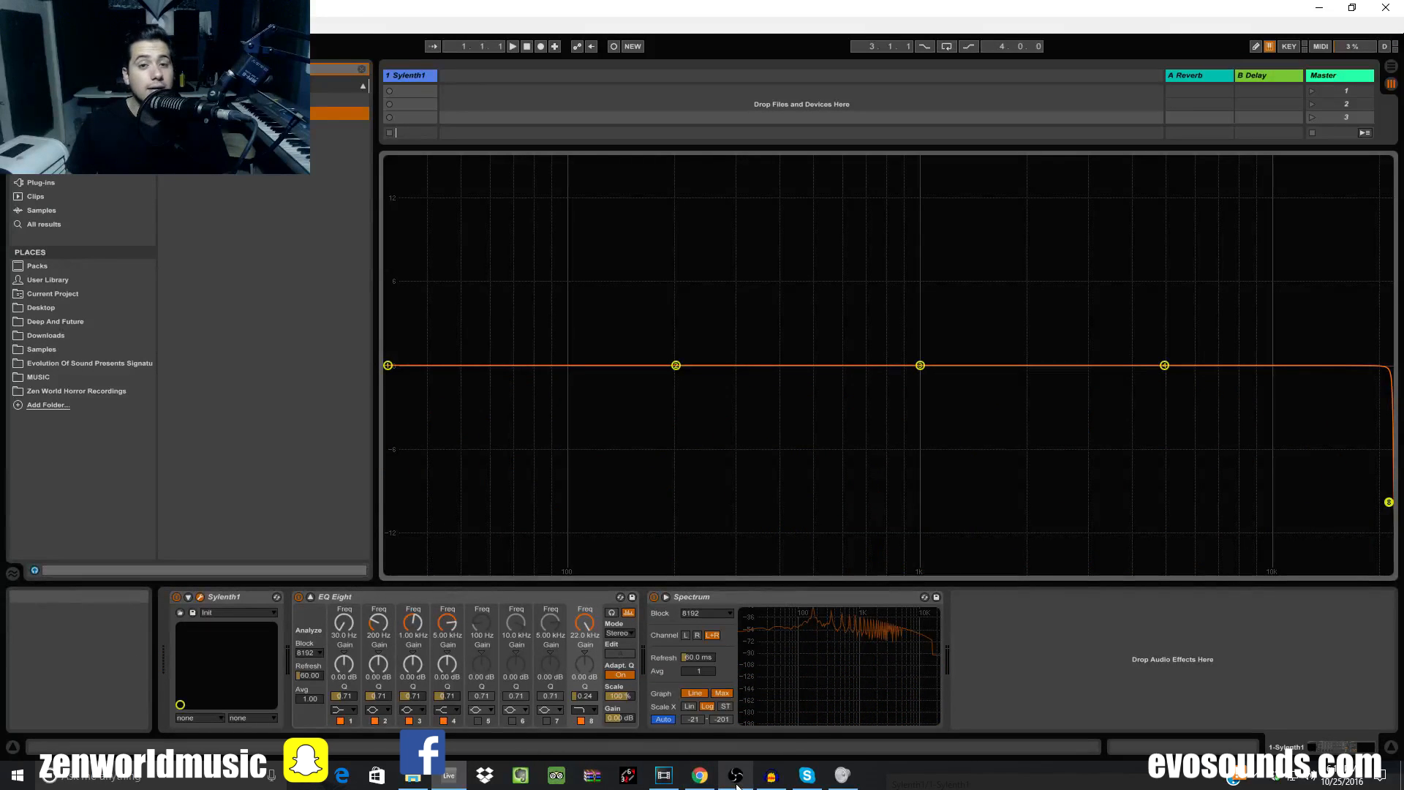
Reopen the Sylenth1 editor from the track and park it in the lower right
mouse_move(738, 786)
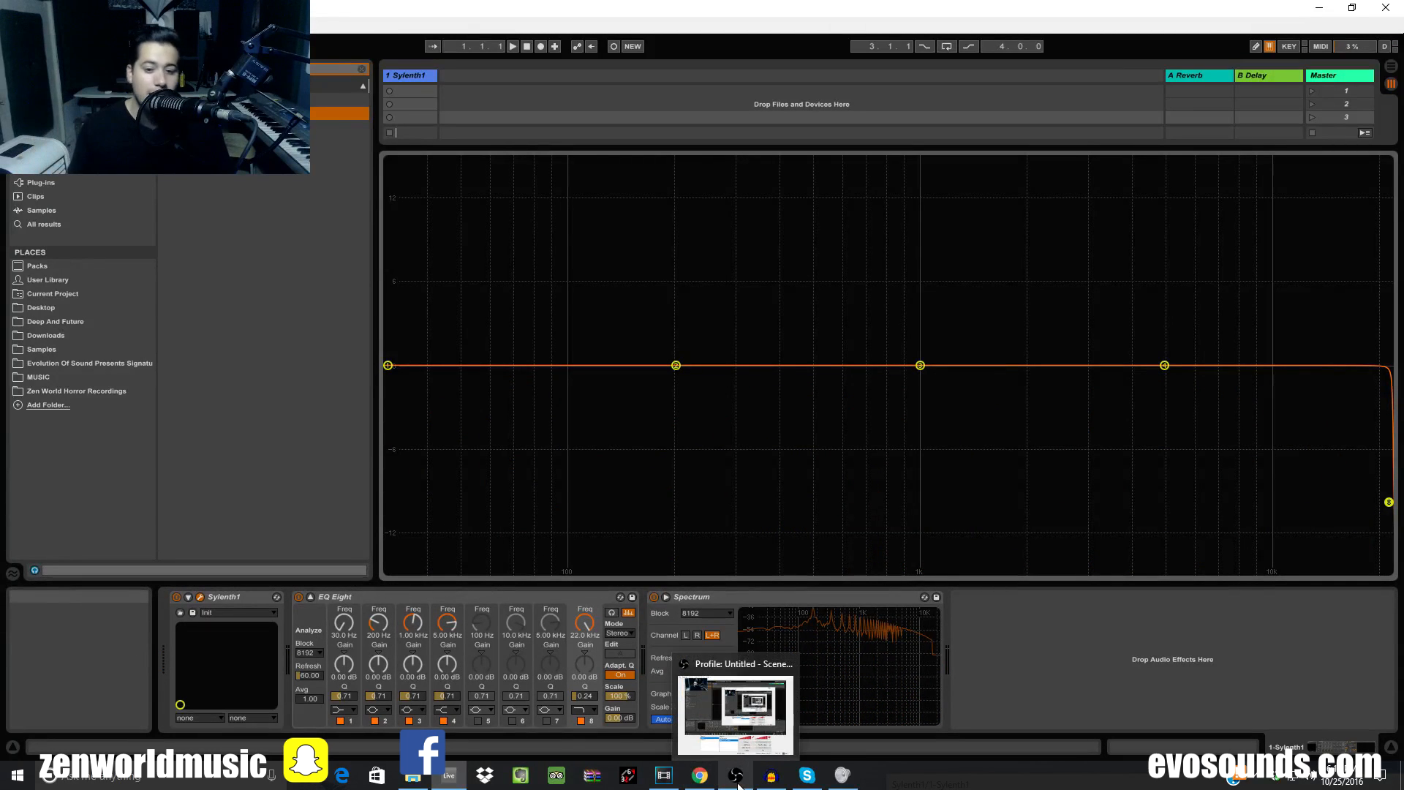
left_click(738, 786)
left_click(339, 438)
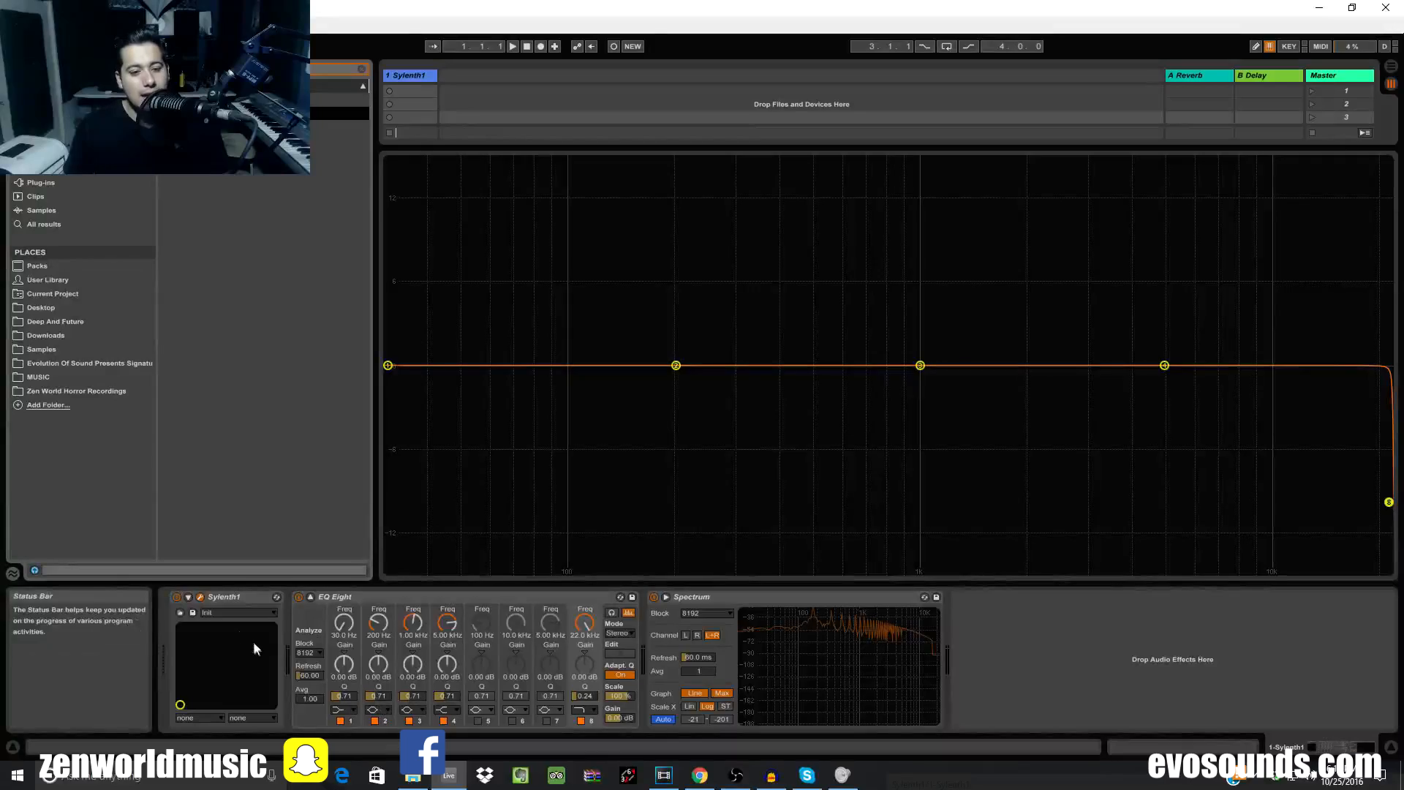
left_click(200, 596)
left_click_drag(747, 315, 1320, 663)
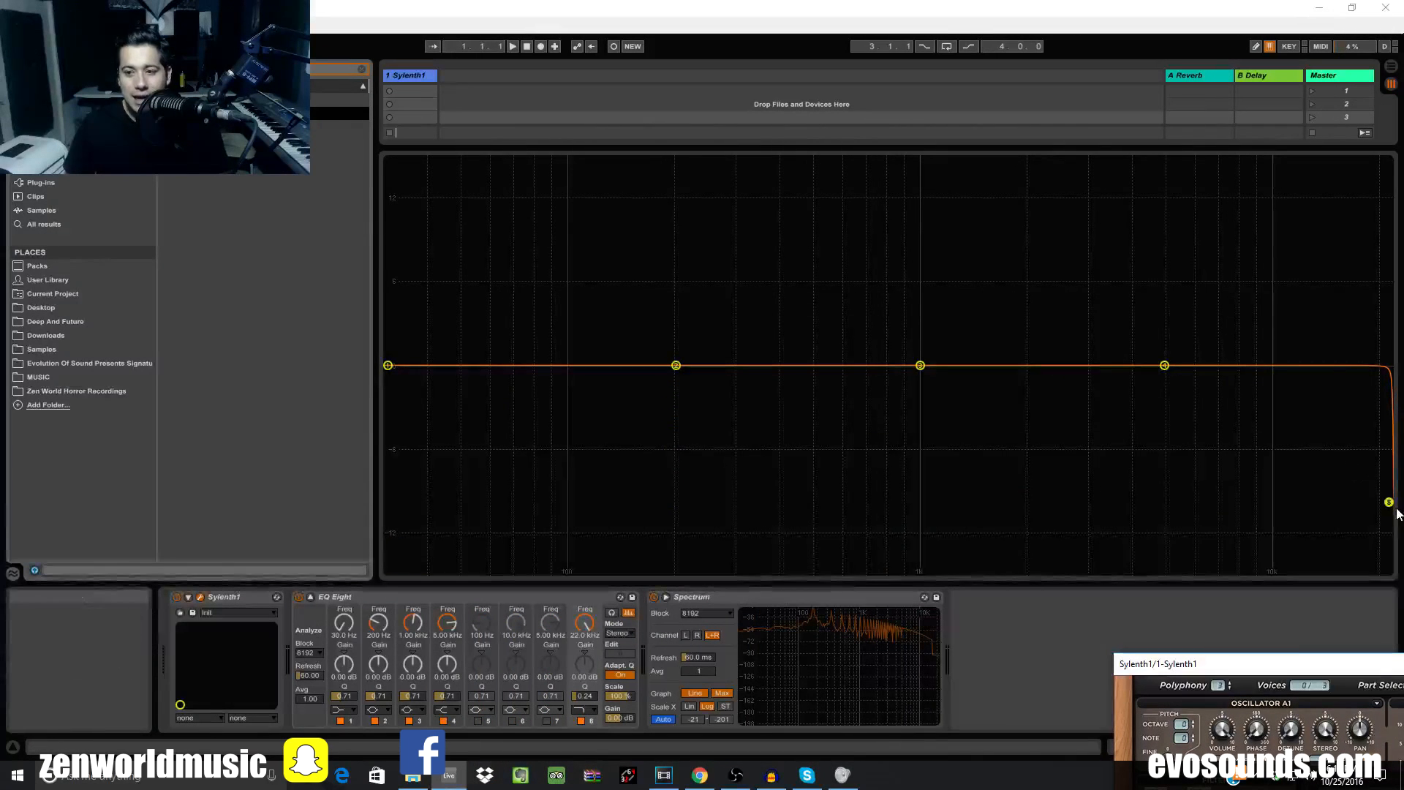
Set EQ Eight band 8's low-pass near 4.45 kHz with Q 0.79, and lower band 4 to about 2 kHz
left_click_drag(1388, 503, 1133, 444)
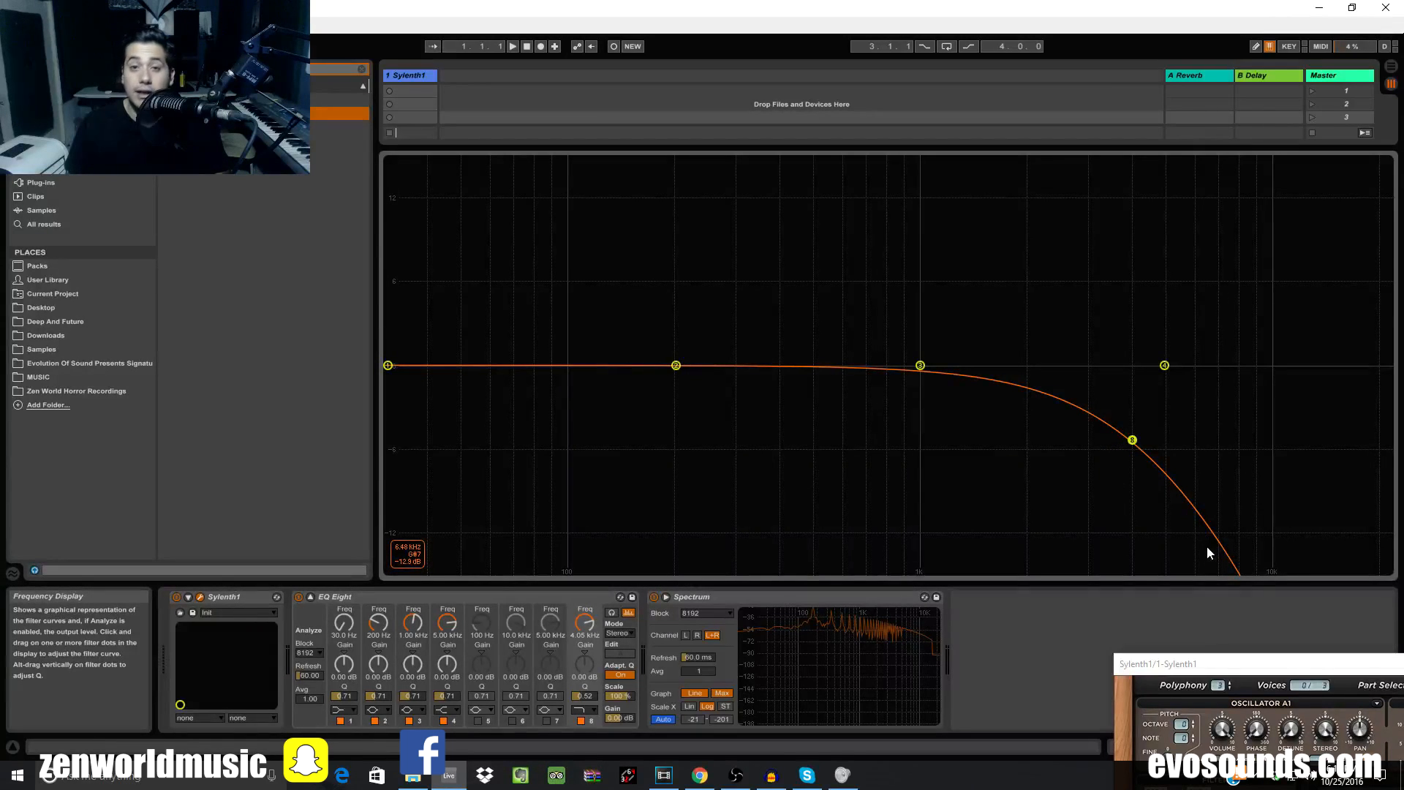
left_click_drag(1170, 664, 644, 615)
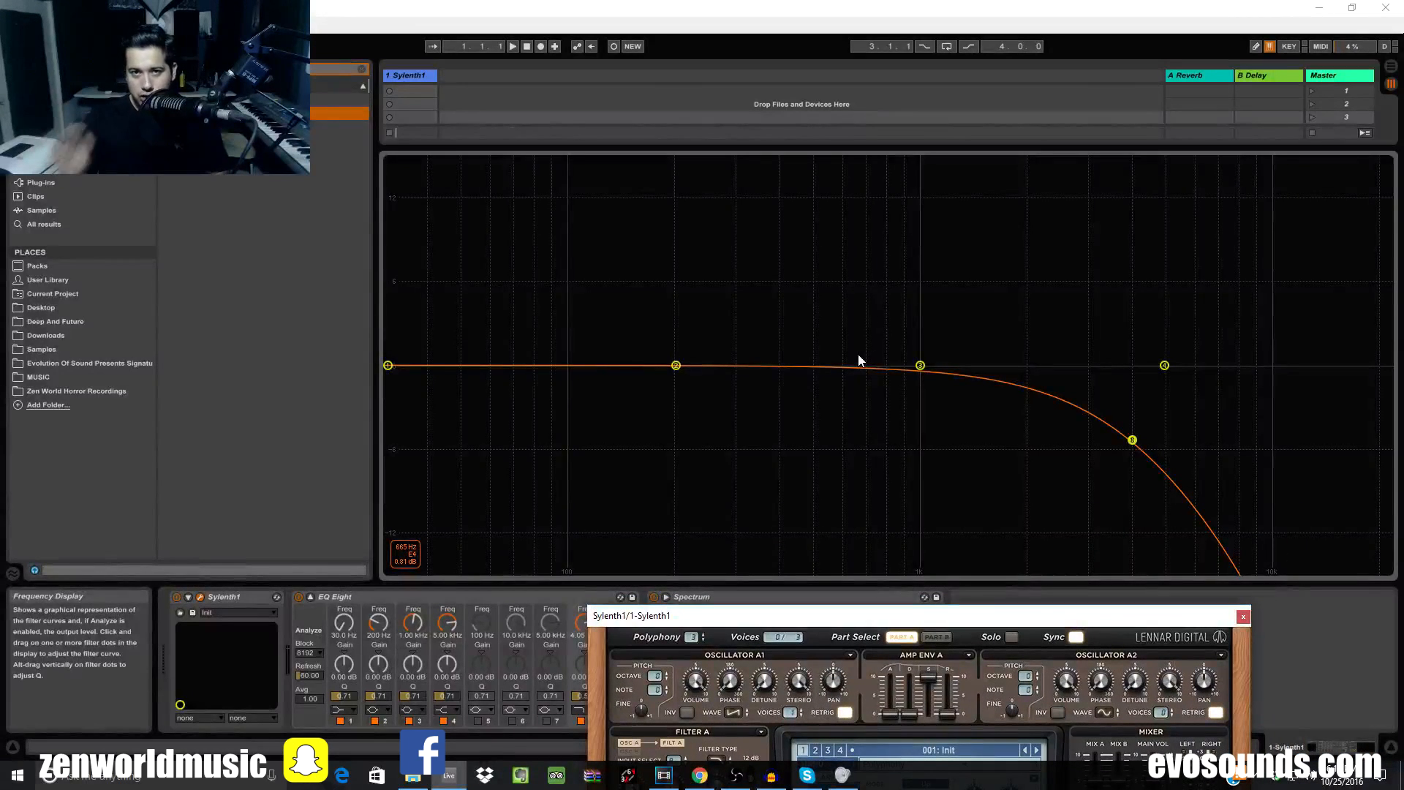
left_click_drag(800, 618, 1099, 667)
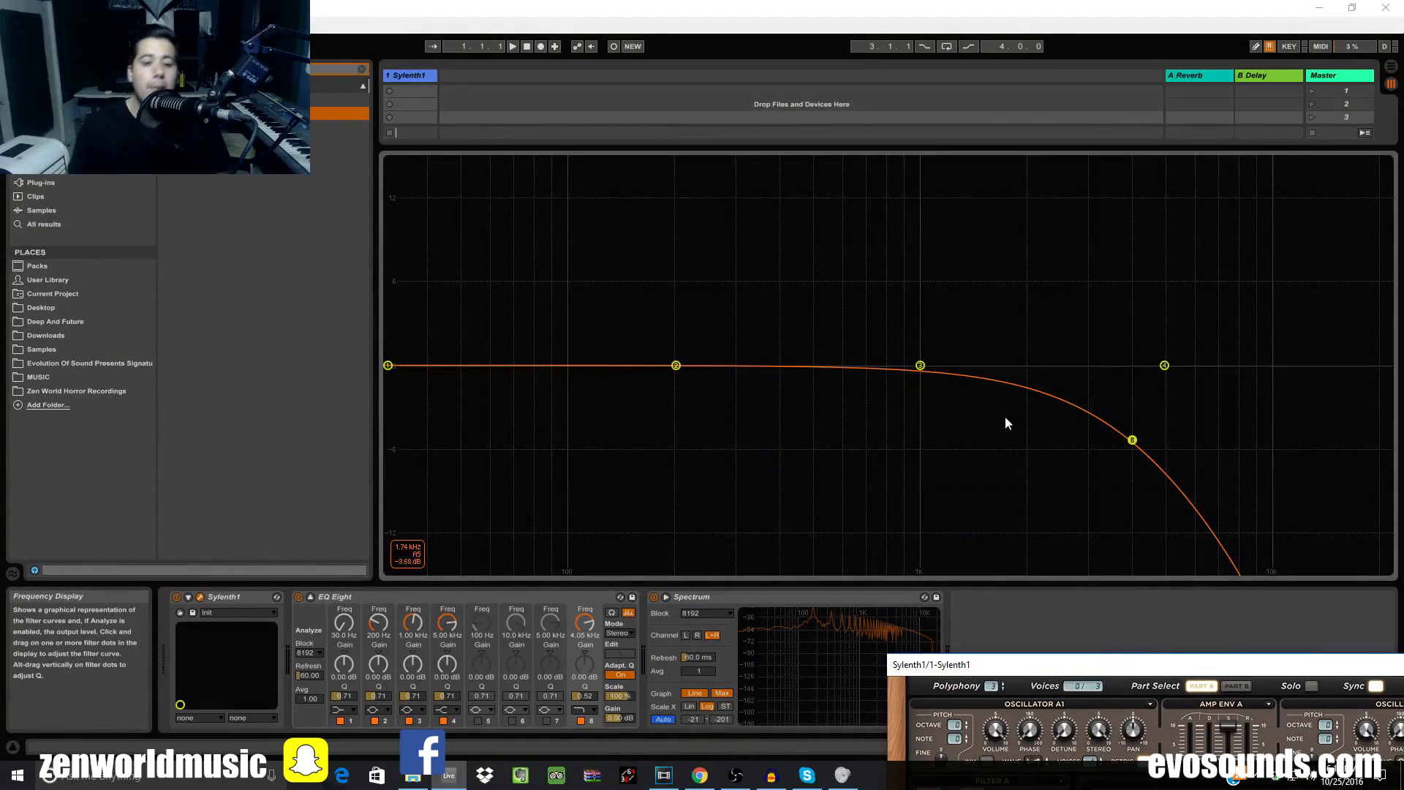
left_click_drag(449, 634, 450, 653)
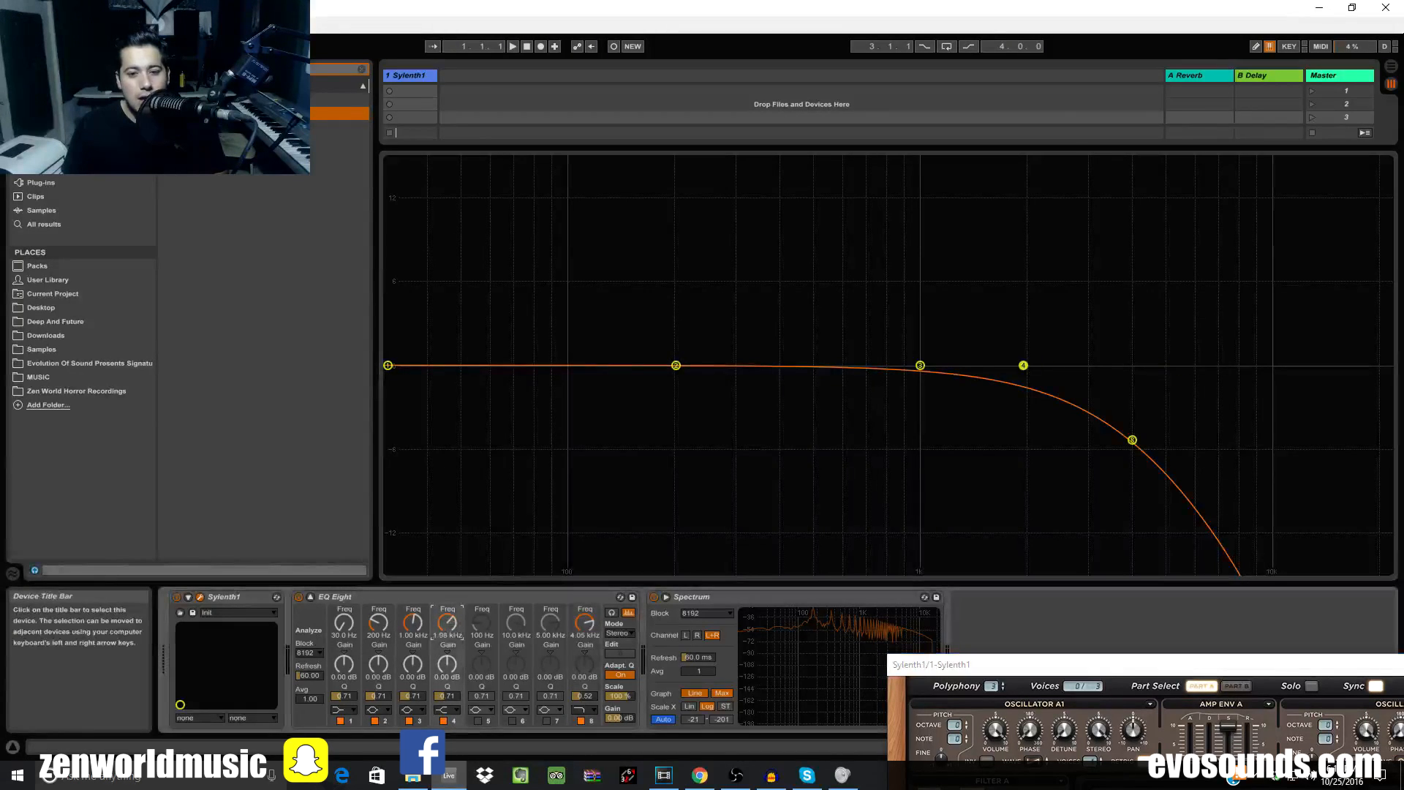
mouse_move(585, 623)
left_mouse_down()
mouse_move(586, 695)
mouse_move(585, 596)
left_mouse_up()
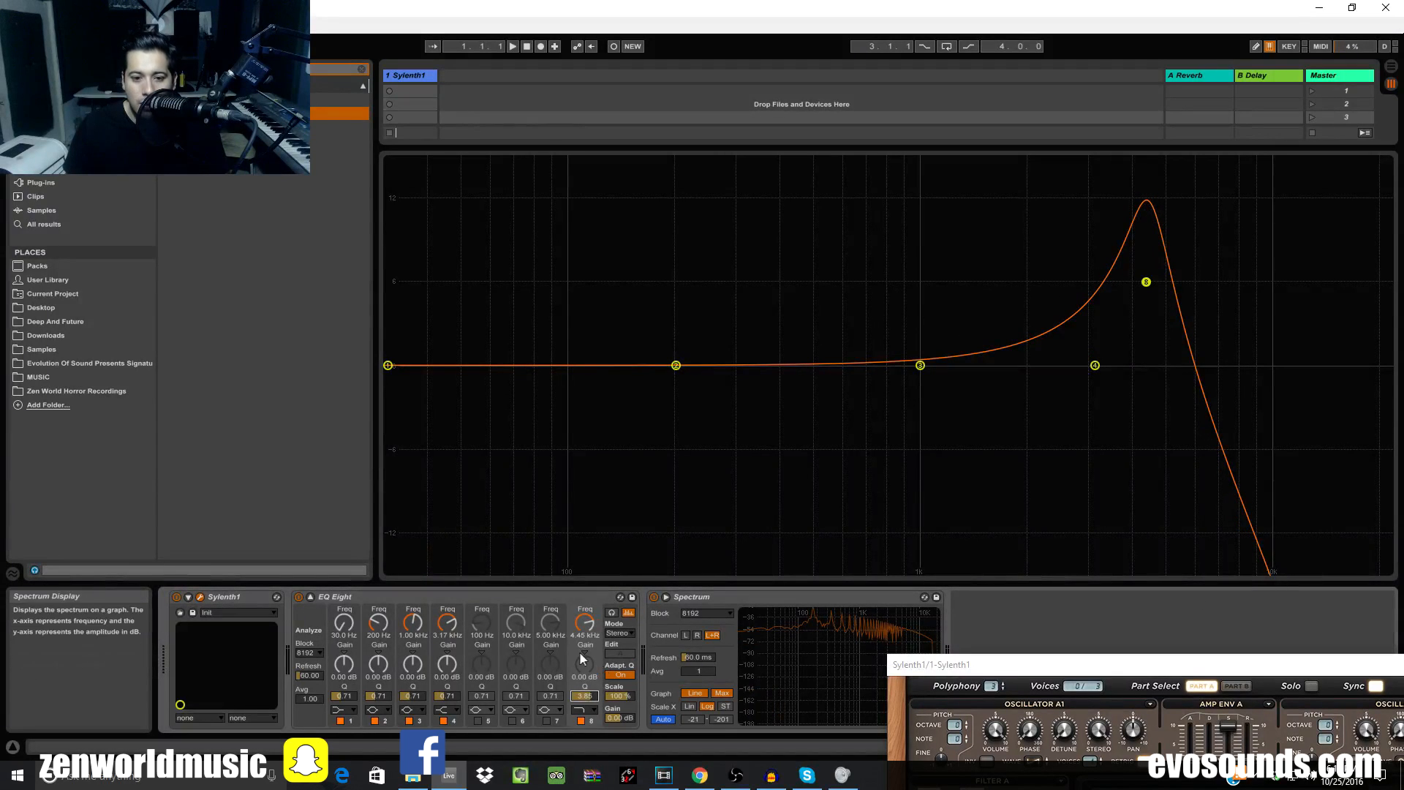
left_click_drag(586, 695, 585, 738)
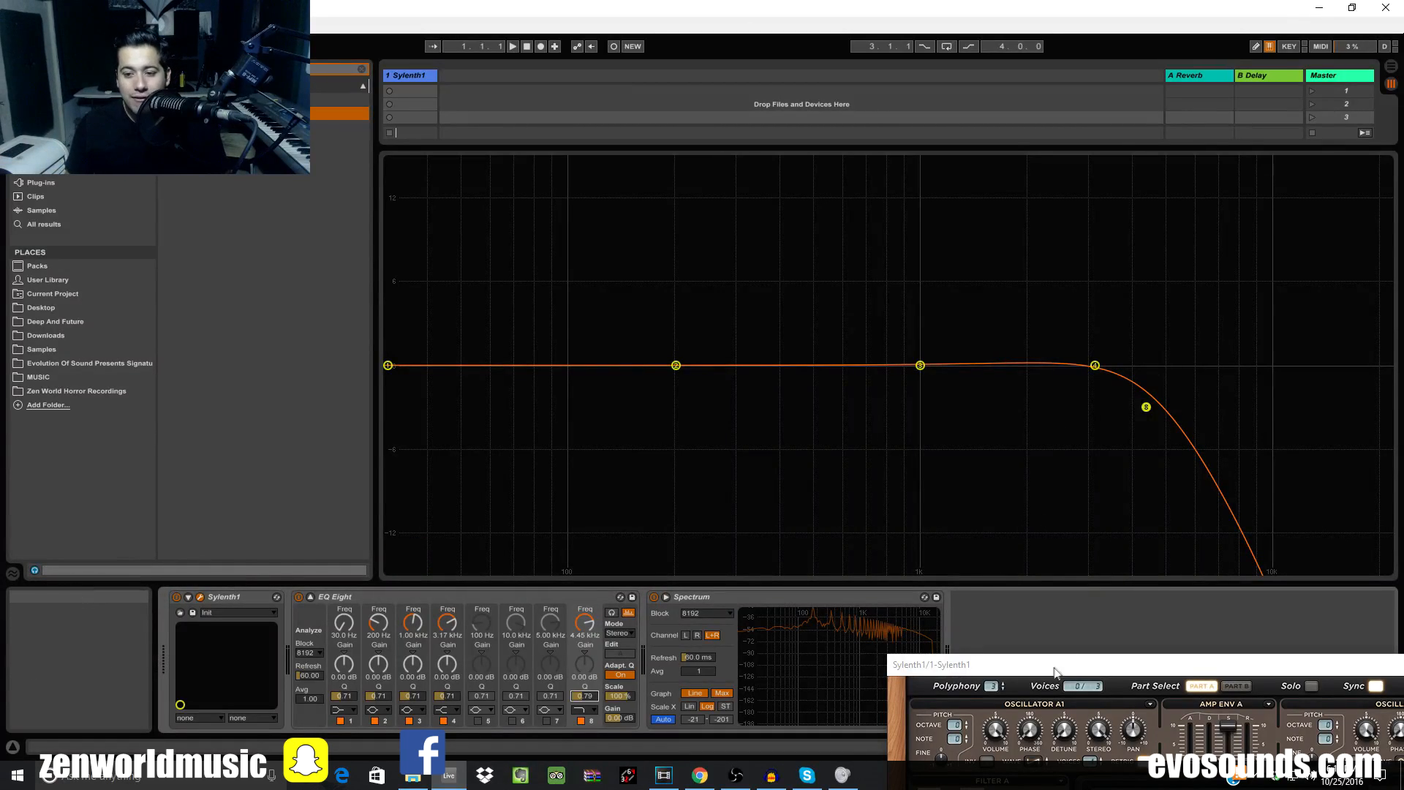
left_click_drag(1055, 667, 724, 279)
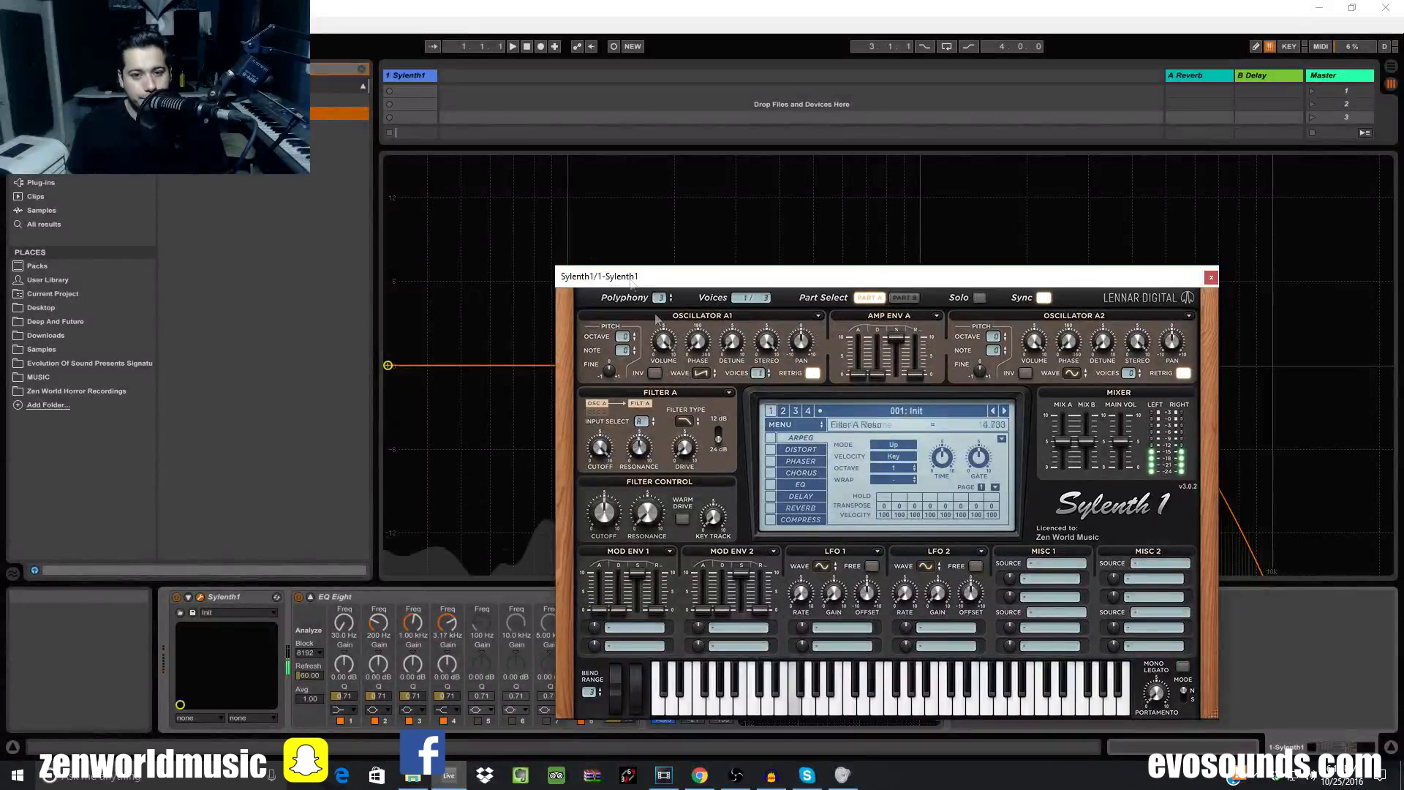
Bypass EQ Eight, then raise Sylenth1 Filter A's resonance and lower its cutoff
left_click(296, 597)
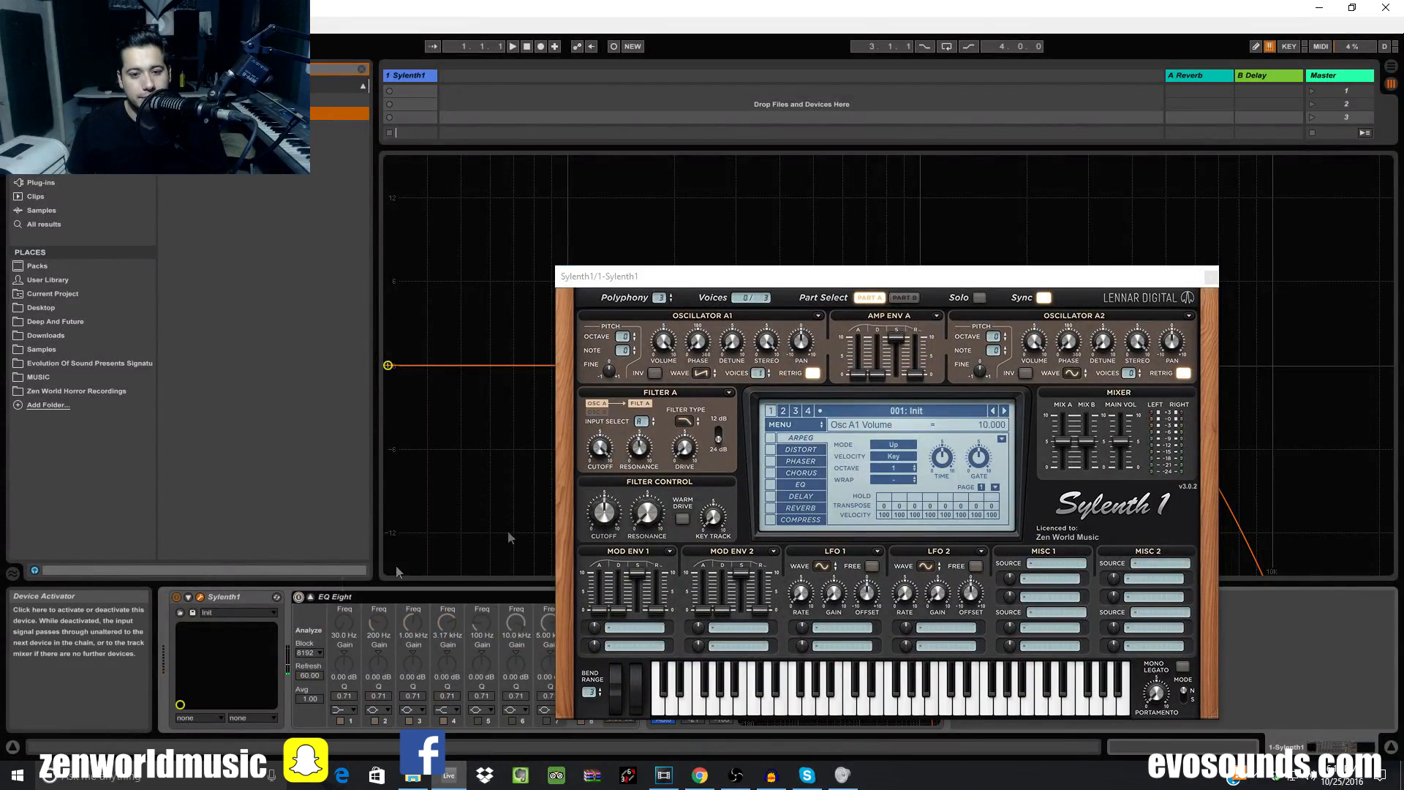
left_click_drag(633, 451, 643, 449)
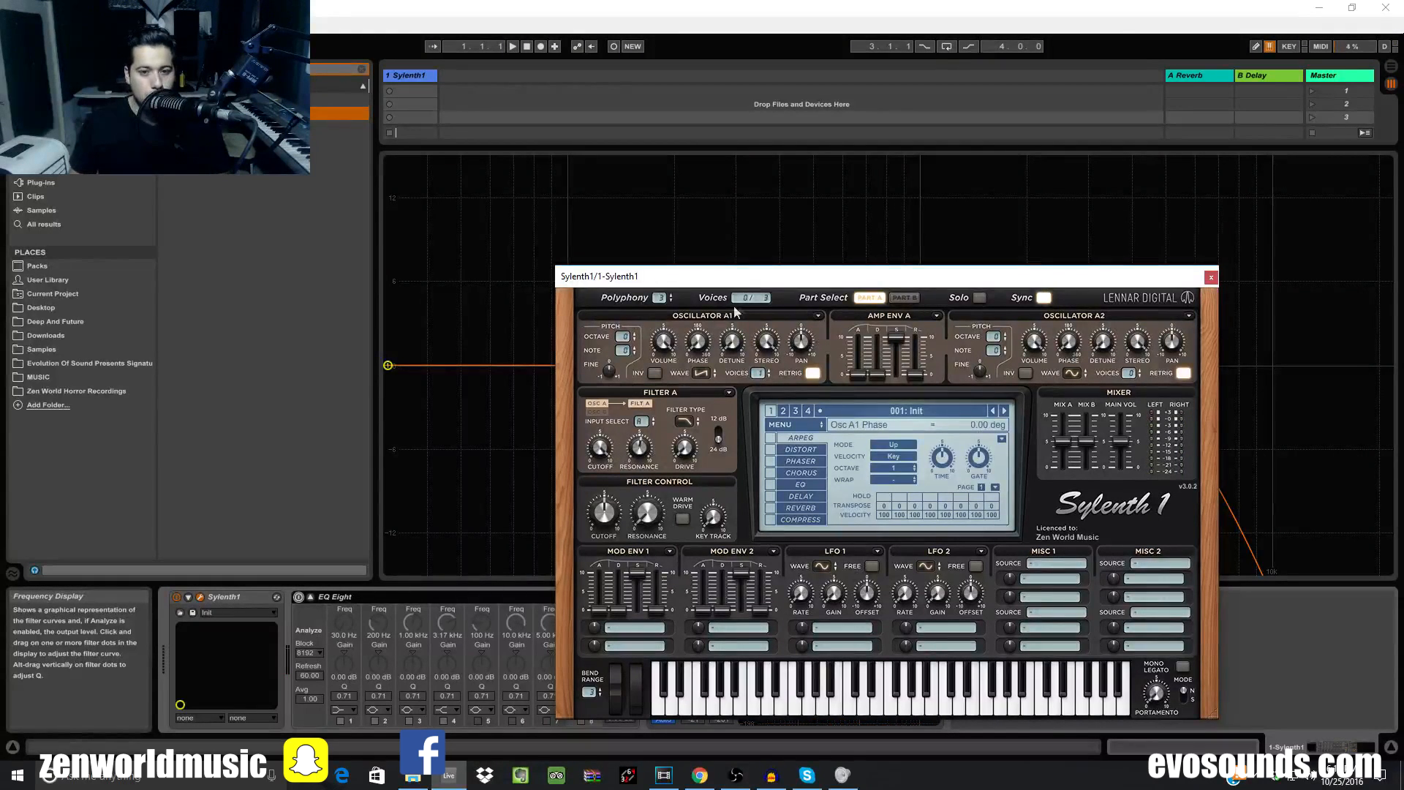
left_click_drag(788, 283, 841, 264)
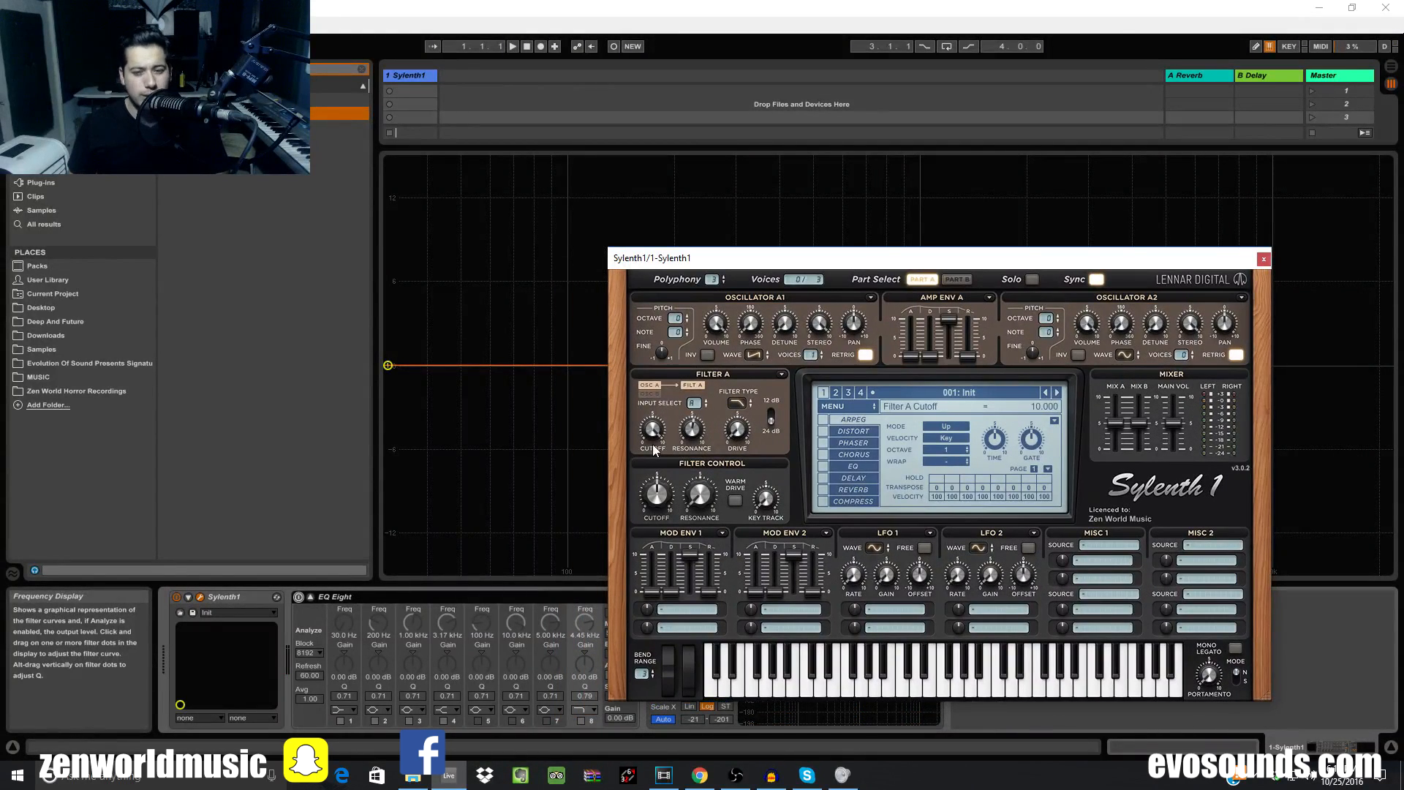
mouse_move(652, 430)
left_mouse_down()
mouse_move(643, 461)
mouse_move(604, 477)
mouse_move(655, 442)
mouse_move(642, 439)
mouse_move(657, 410)
left_mouse_up()
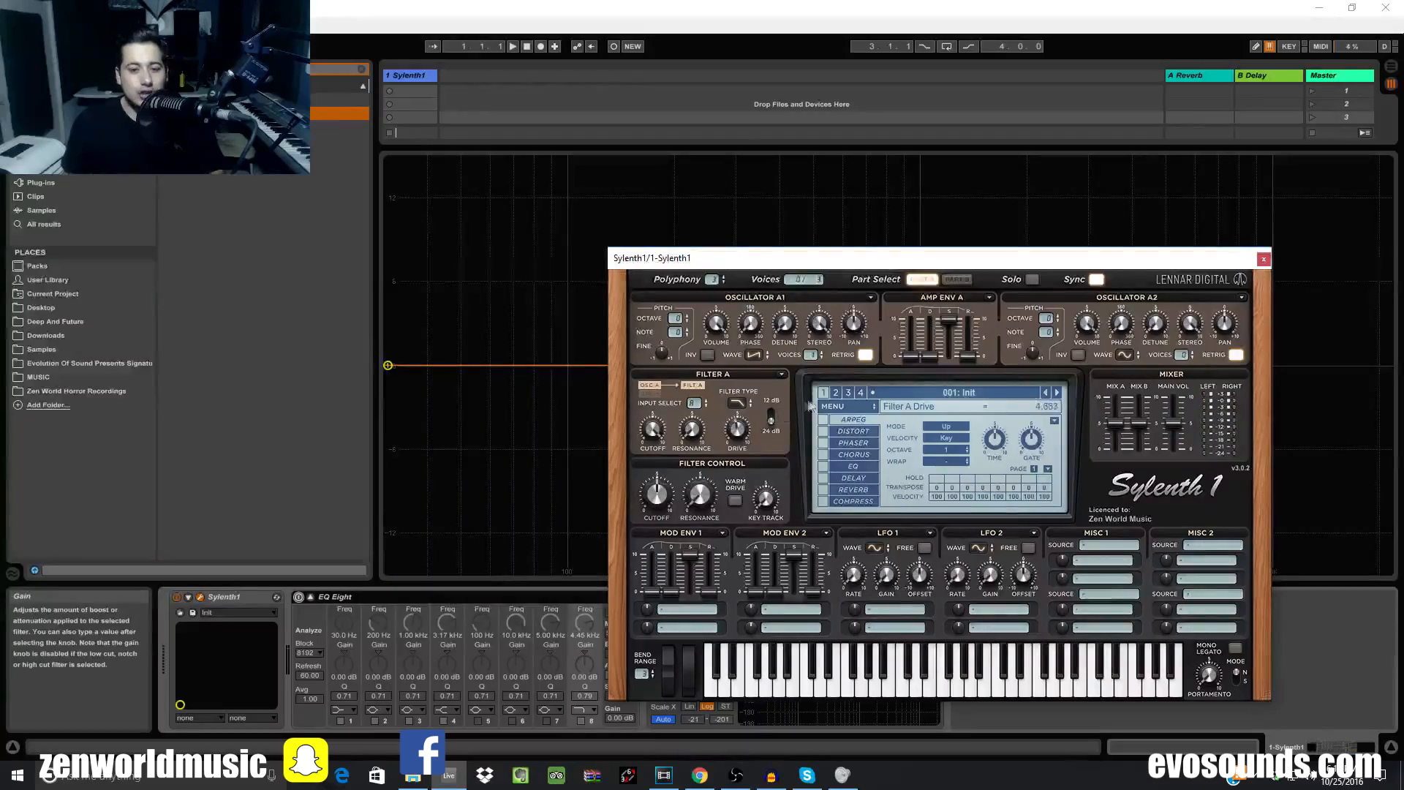
Raise EQ Eight band 8's low-pass to 7.58 kHz with Q near 0.72
left_click_drag(717, 264, 782, 357)
left_click_drag(923, 357, 1337, 558)
left_click_drag(1146, 407, 1227, 414)
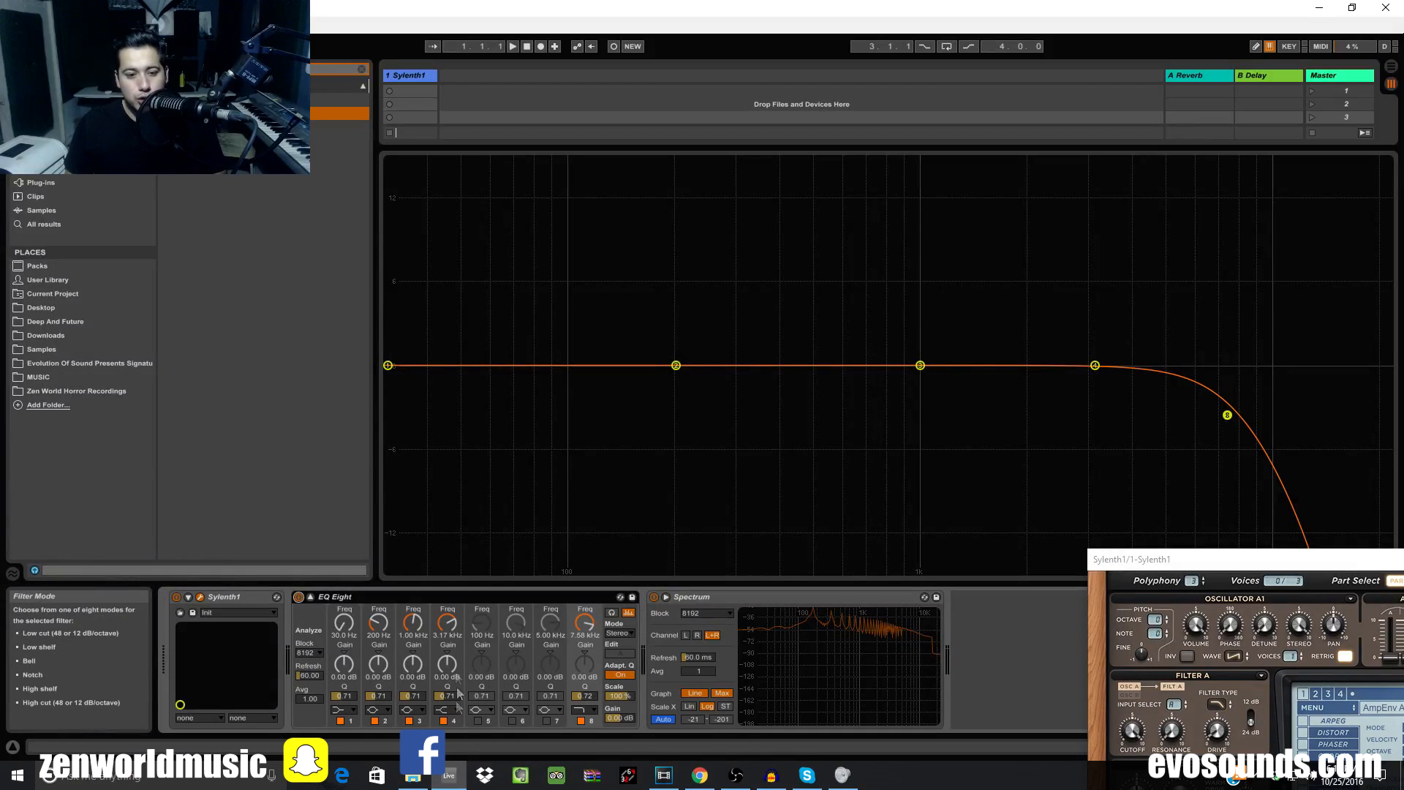
Drag EQ Eight band 4 down to 30 Hz at about 0 dB, with Sylenth1 recentred
left_click_drag(1094, 365, 387, 364)
left_click_drag(1238, 567, 656, 269)
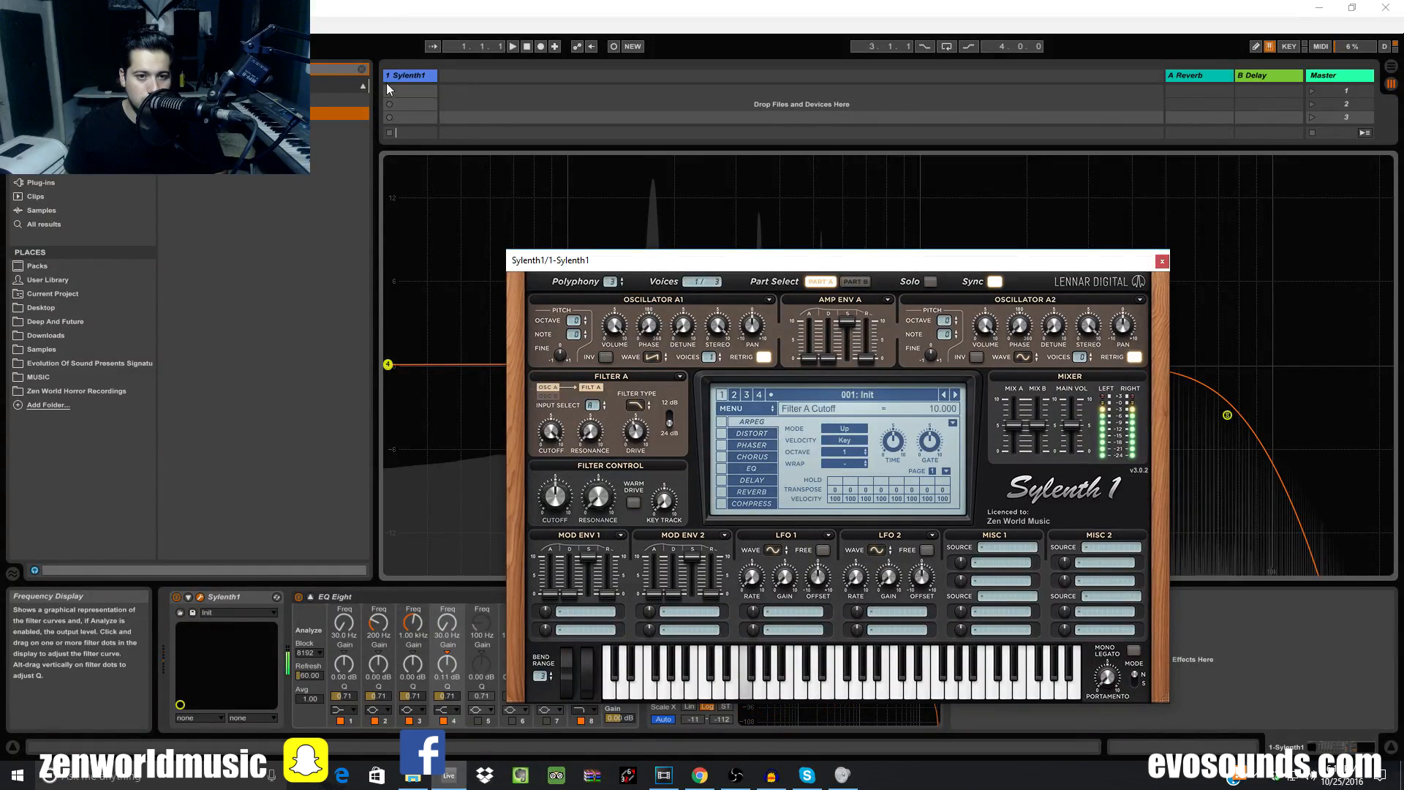
Pull EQ Eight band 8's low-pass down to about 1 kHz and toggle Filter A's 12/24 dB slope
left_click(608, 486)
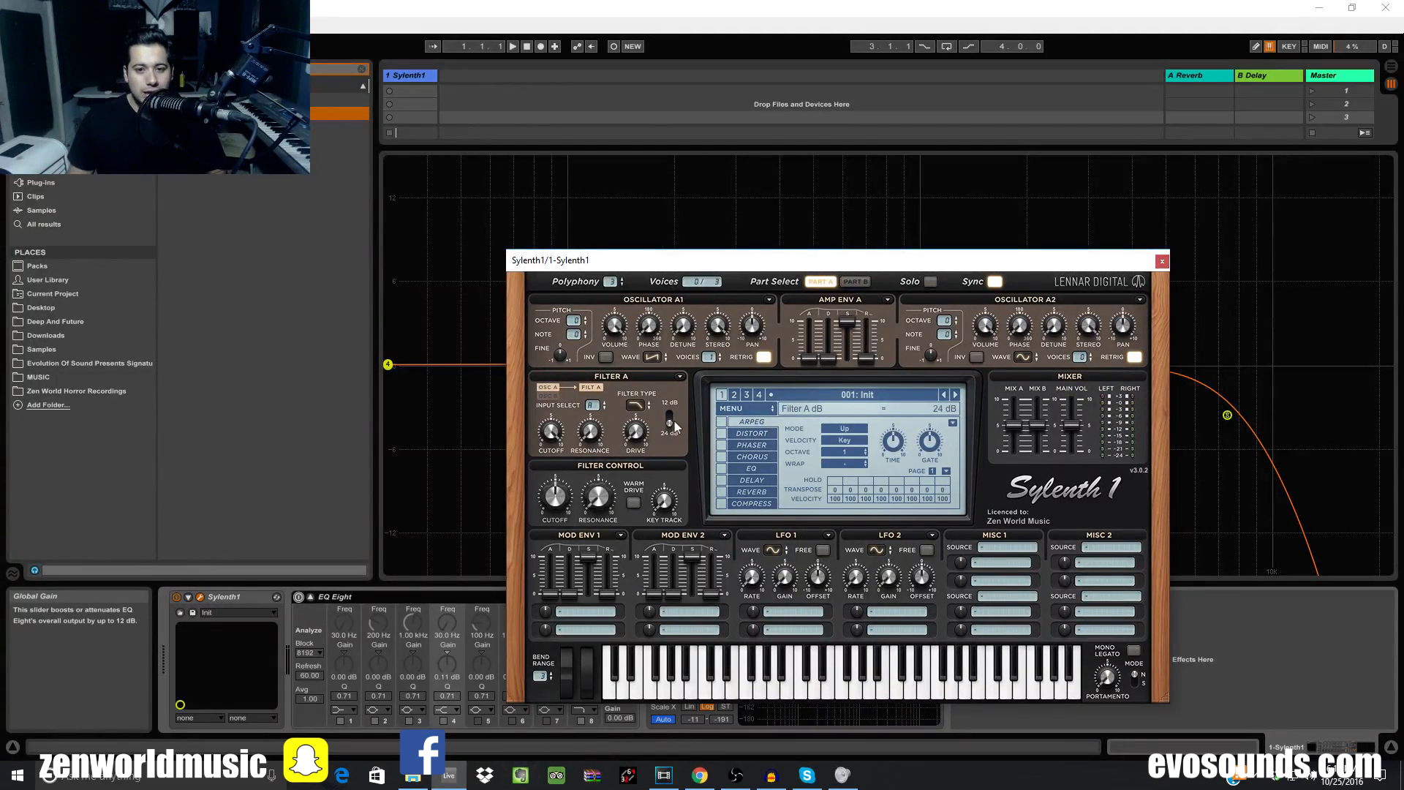
left_click_drag(767, 268, 1031, 356)
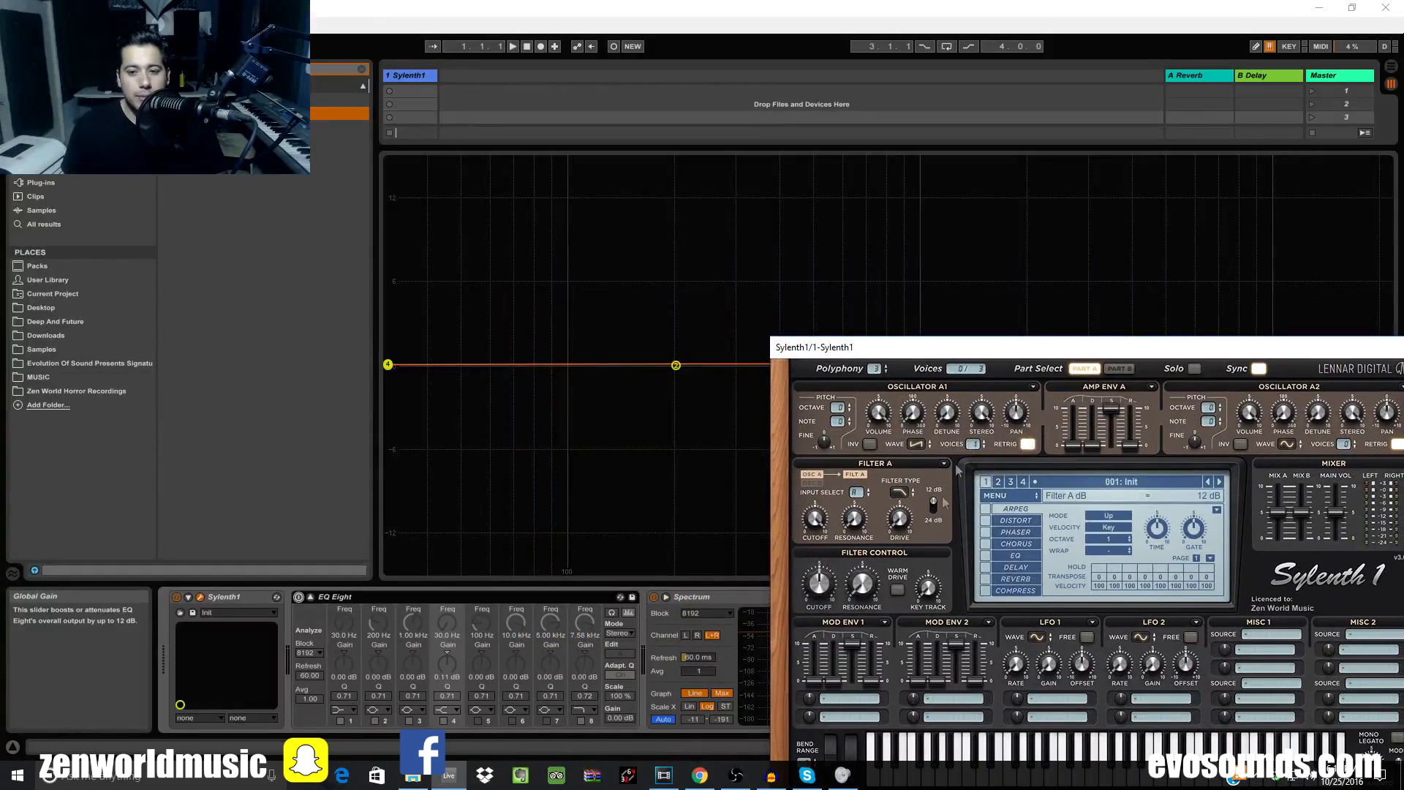
left_click_drag(914, 347, 735, 630)
left_click_drag(1227, 415, 915, 407)
left_click_drag(844, 631, 877, 421)
left_click(785, 581)
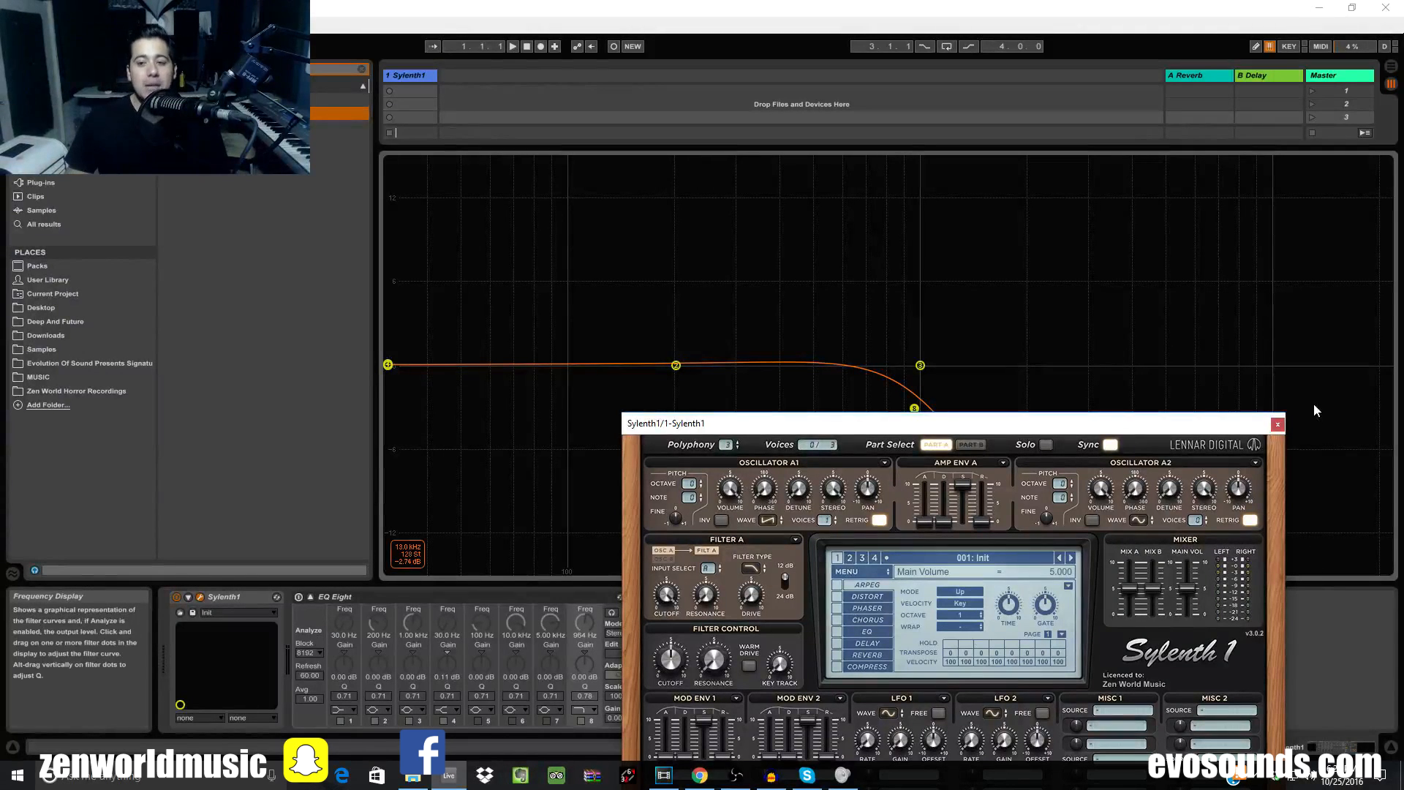
Re-enable EQ Eight and give band 8 a gentler low-pass filter type near 959 Hz
left_click(1277, 424)
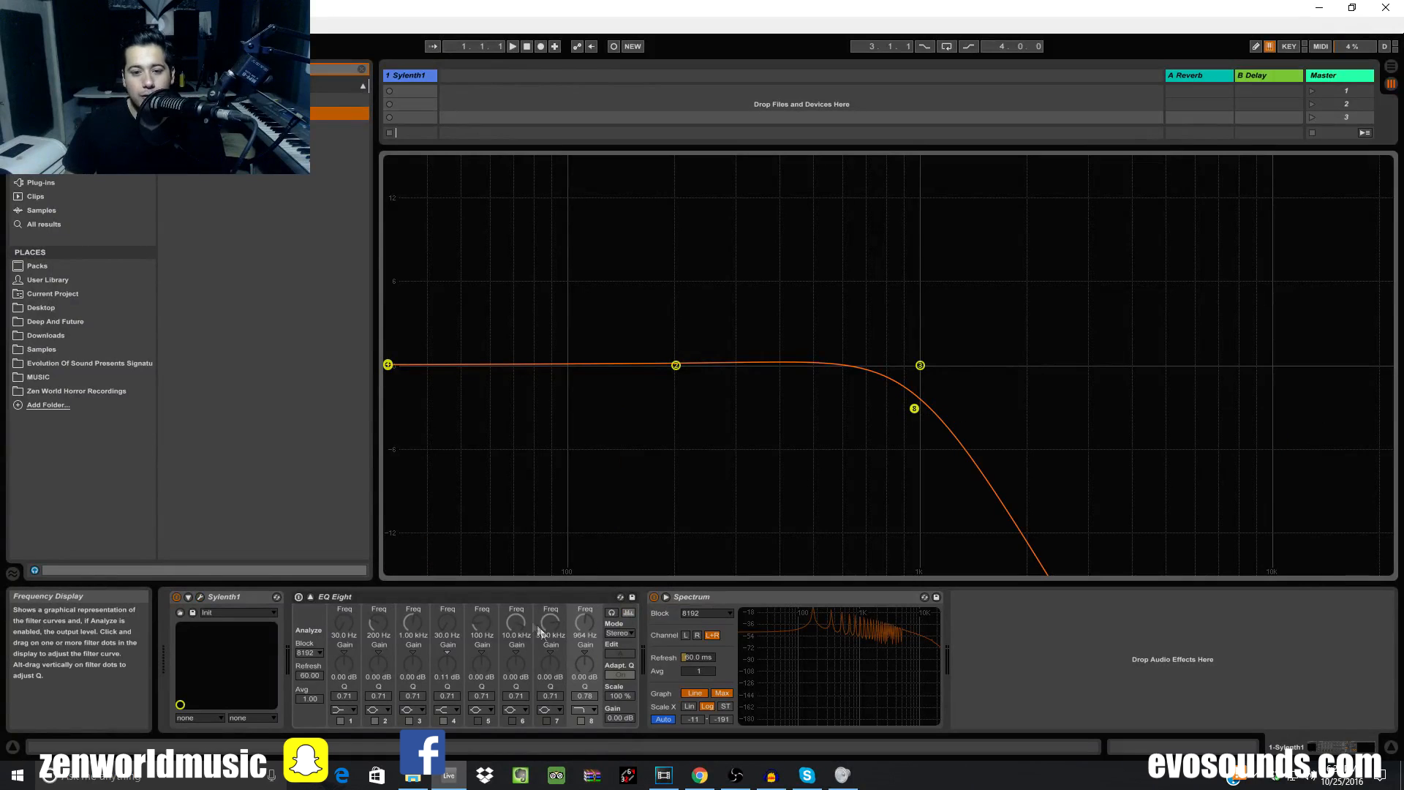
left_click(298, 597)
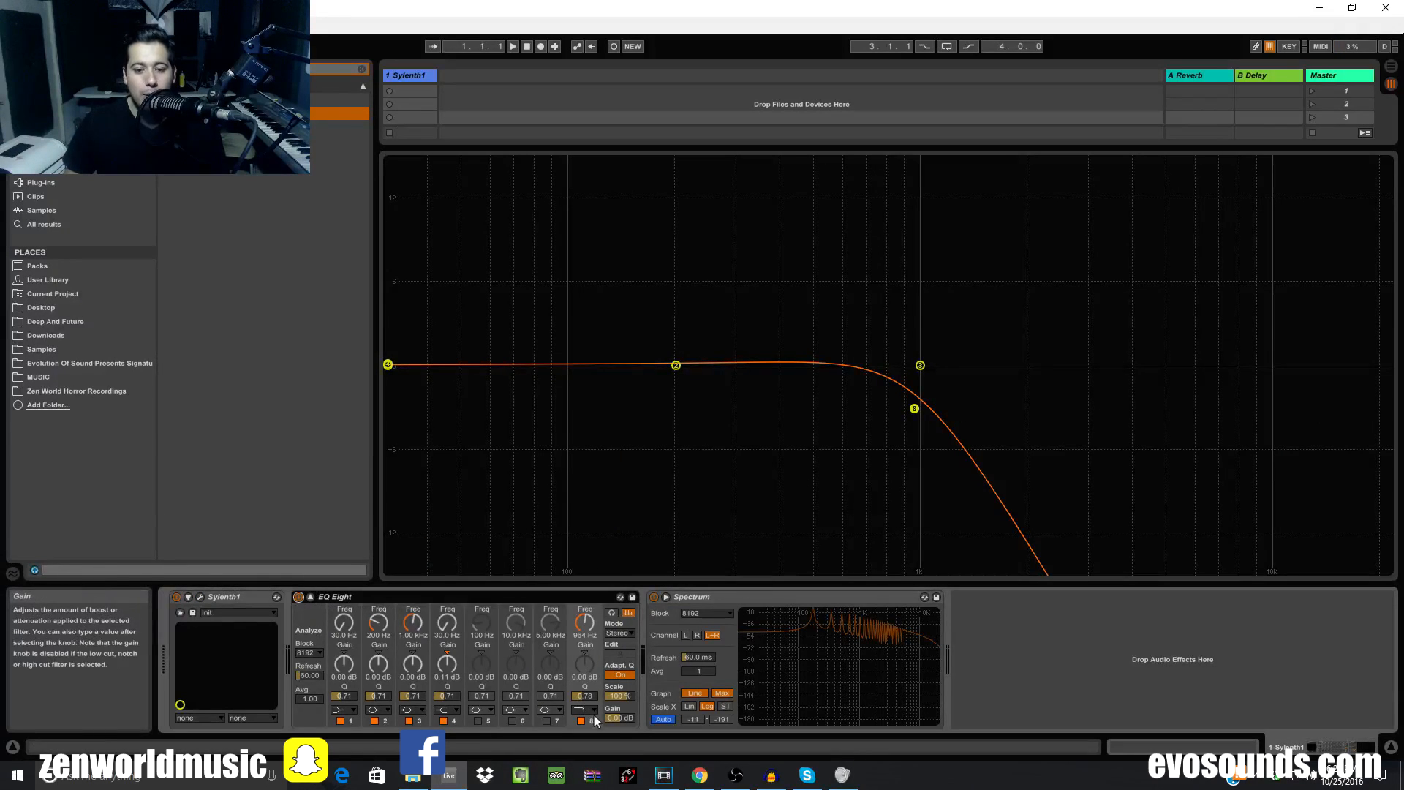
left_click(594, 715)
left_click(585, 723)
left_click_drag(918, 412, 919, 423)
left_click(585, 709)
left_click(592, 686)
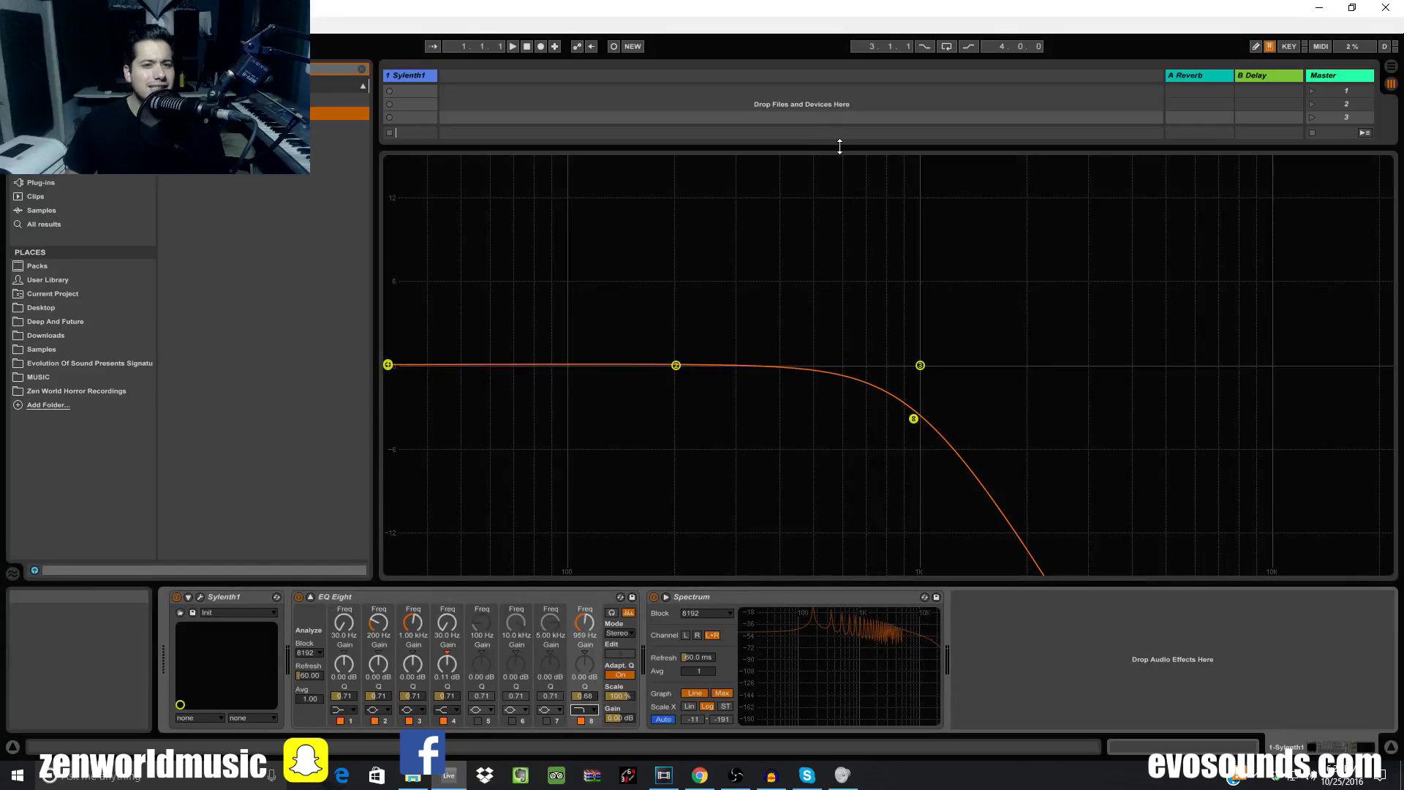
Show the track's mixer section, select the Sylenth1 track and reopen its editor
left_click_drag(839, 148, 811, 372)
left_click(425, 73)
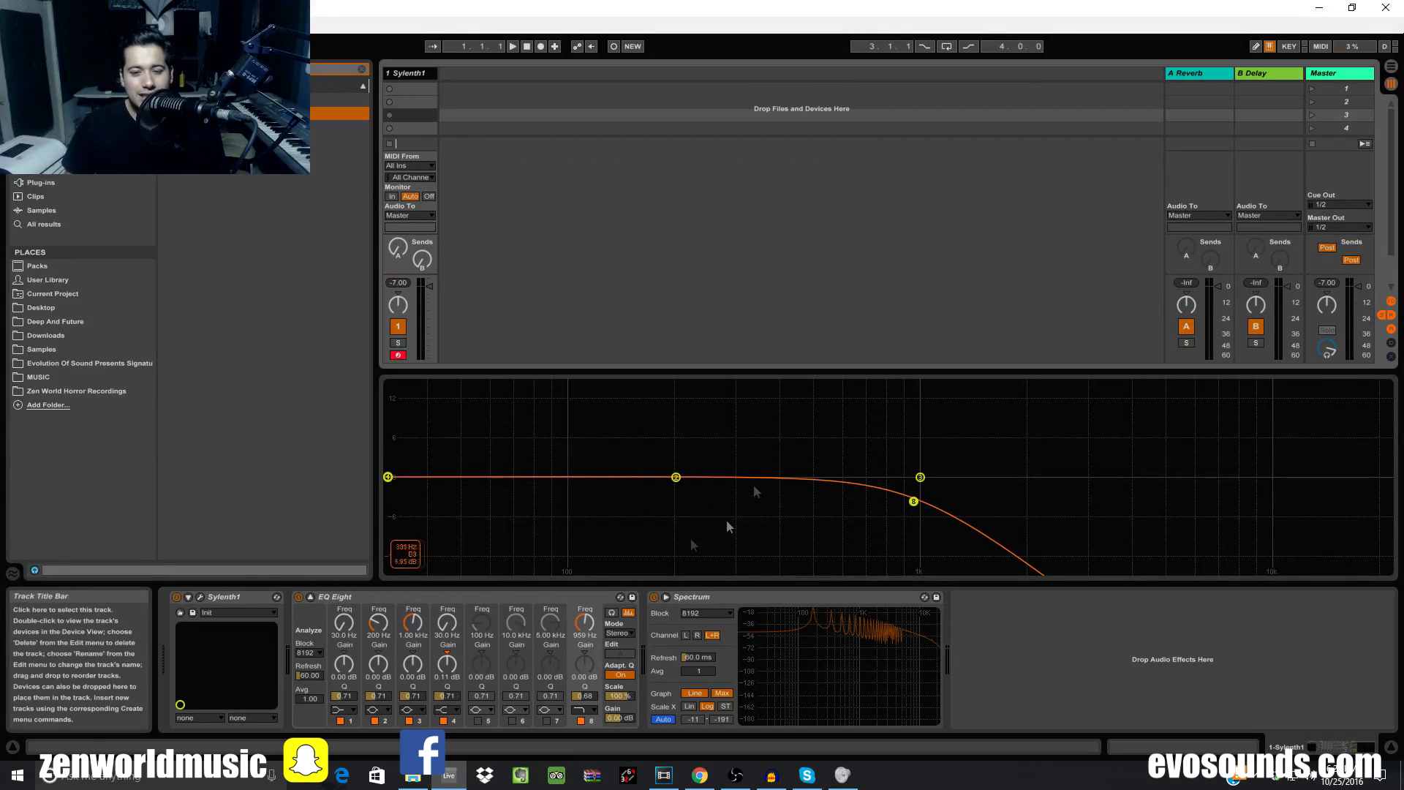
left_click(199, 597)
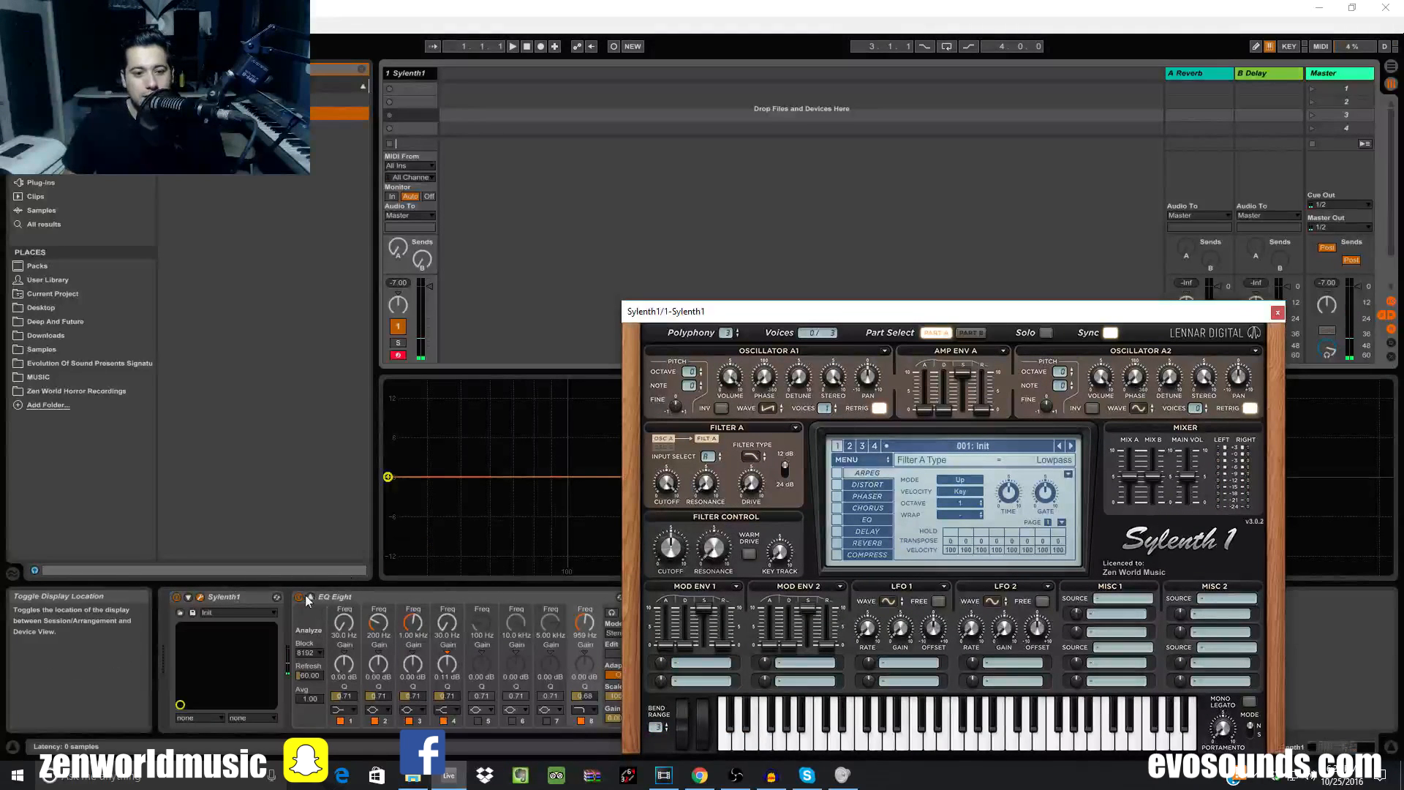
With EQ Eight off, compare Filter A's 12 and 24 dB slopes, choose Highpass, and close Sylenth1
left_click(298, 596)
left_click(785, 470)
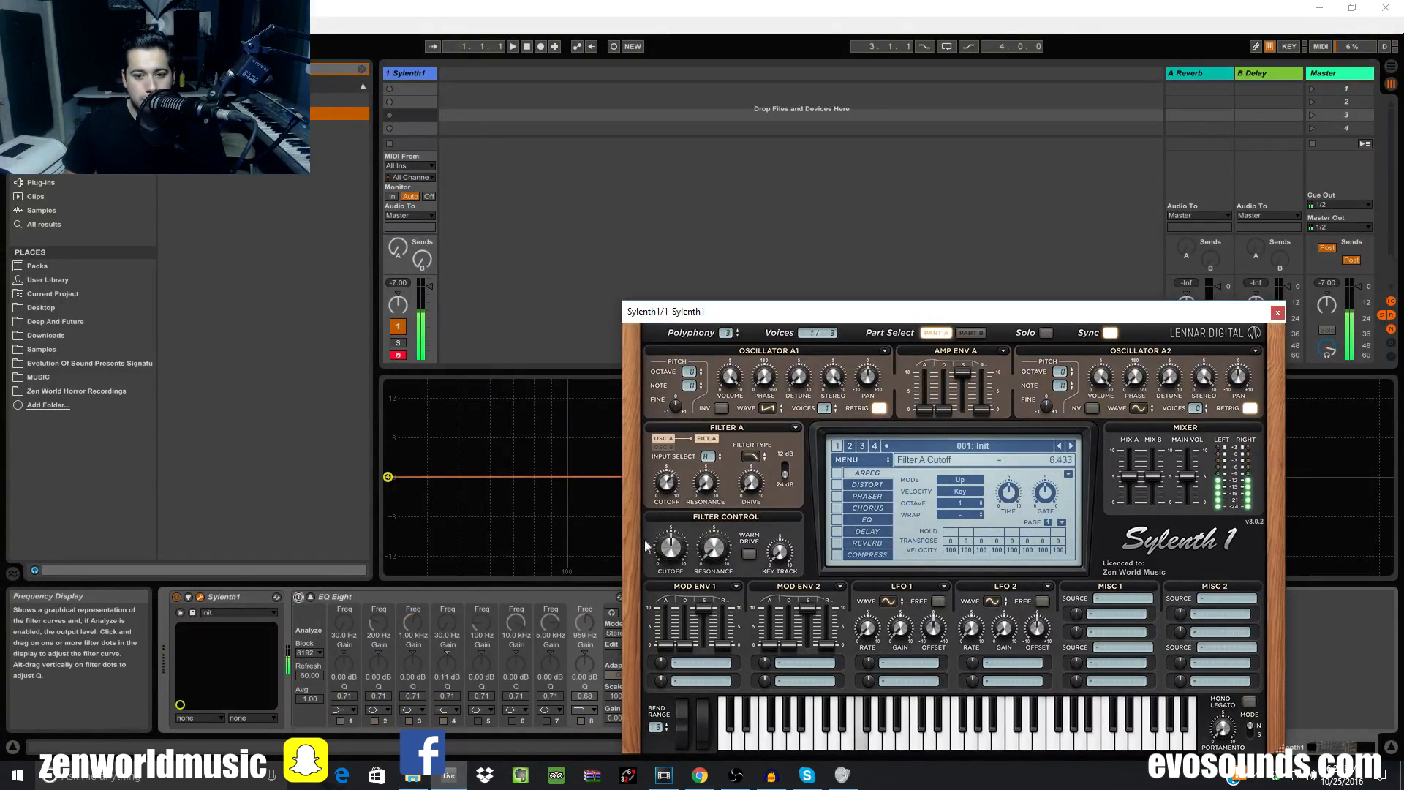
left_click(784, 480)
left_click(784, 480)
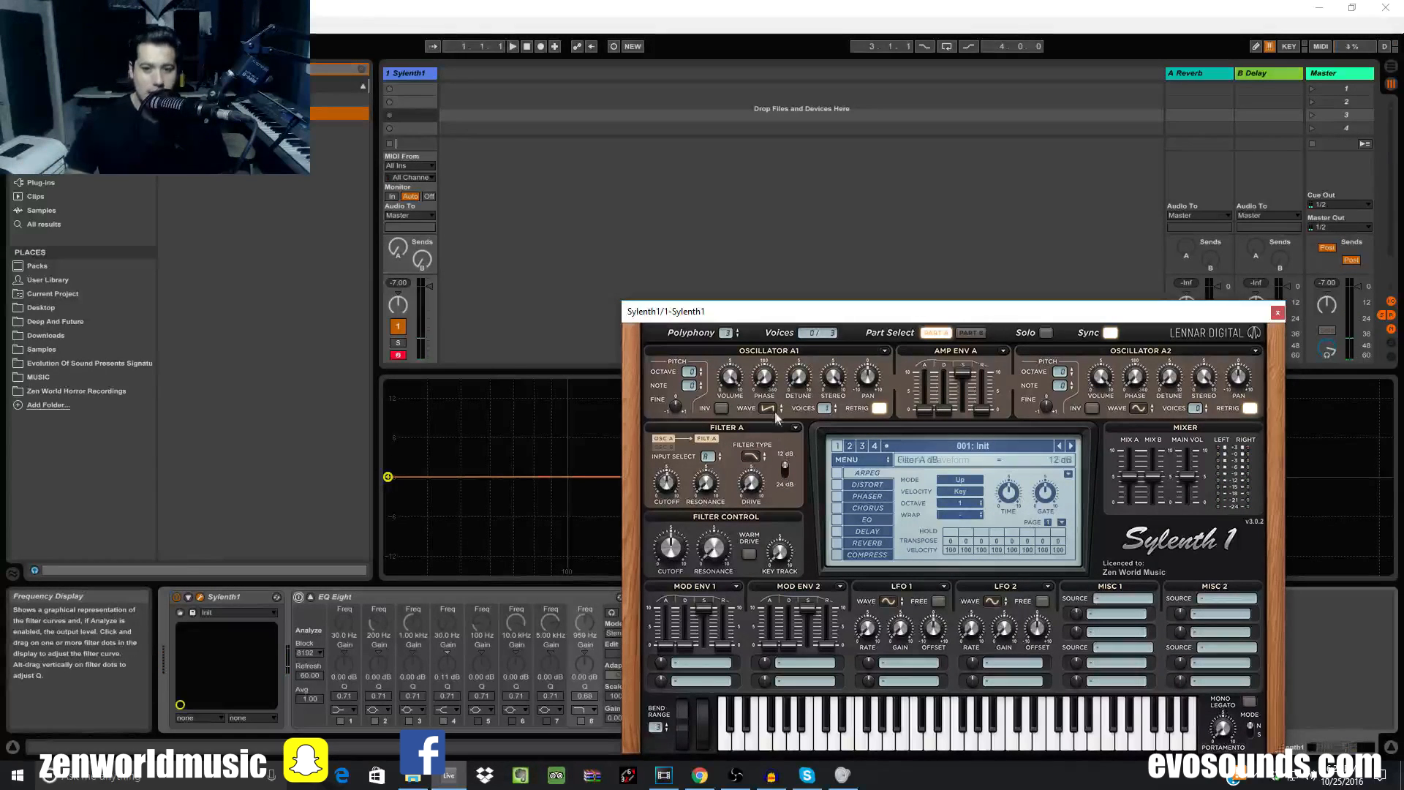
left_click(750, 455)
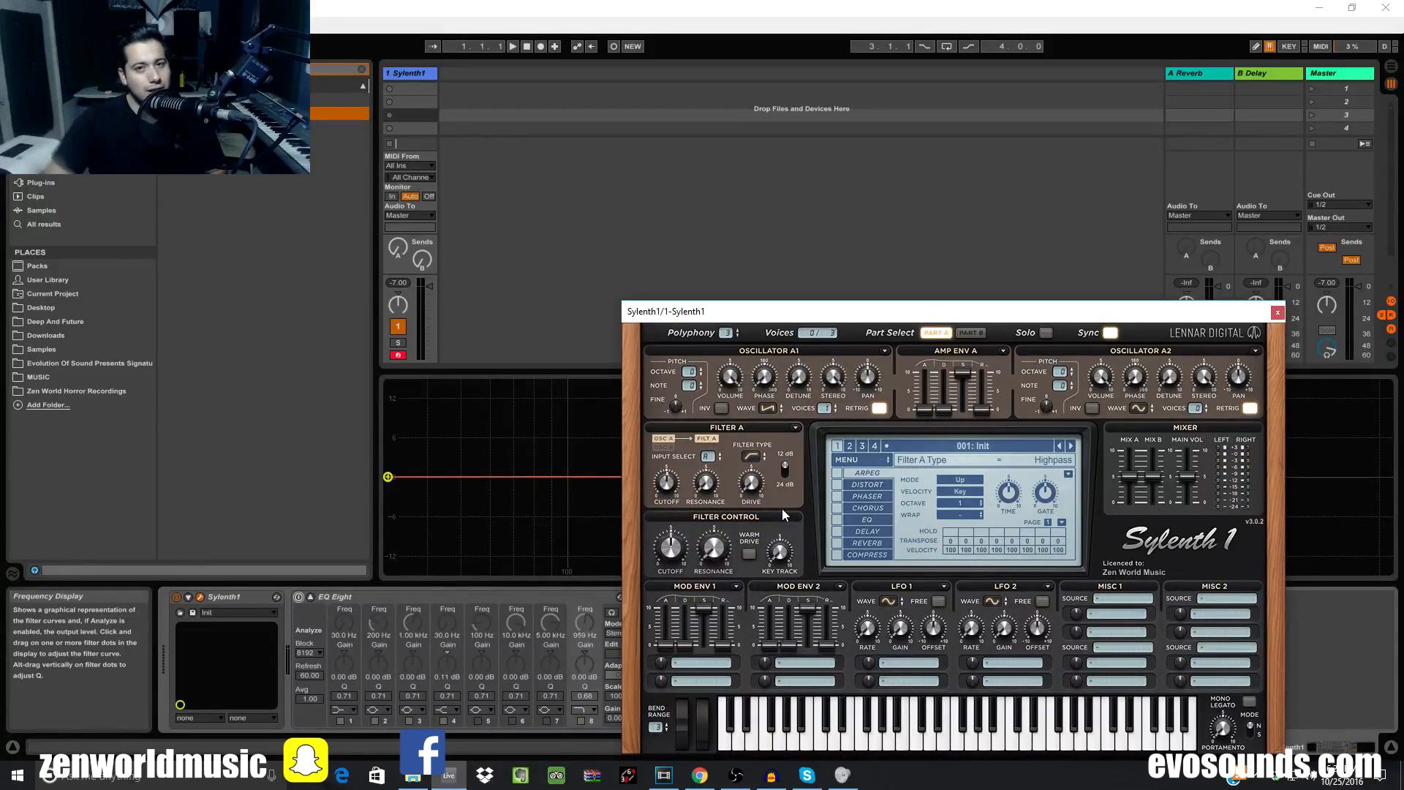
left_click(1278, 313)
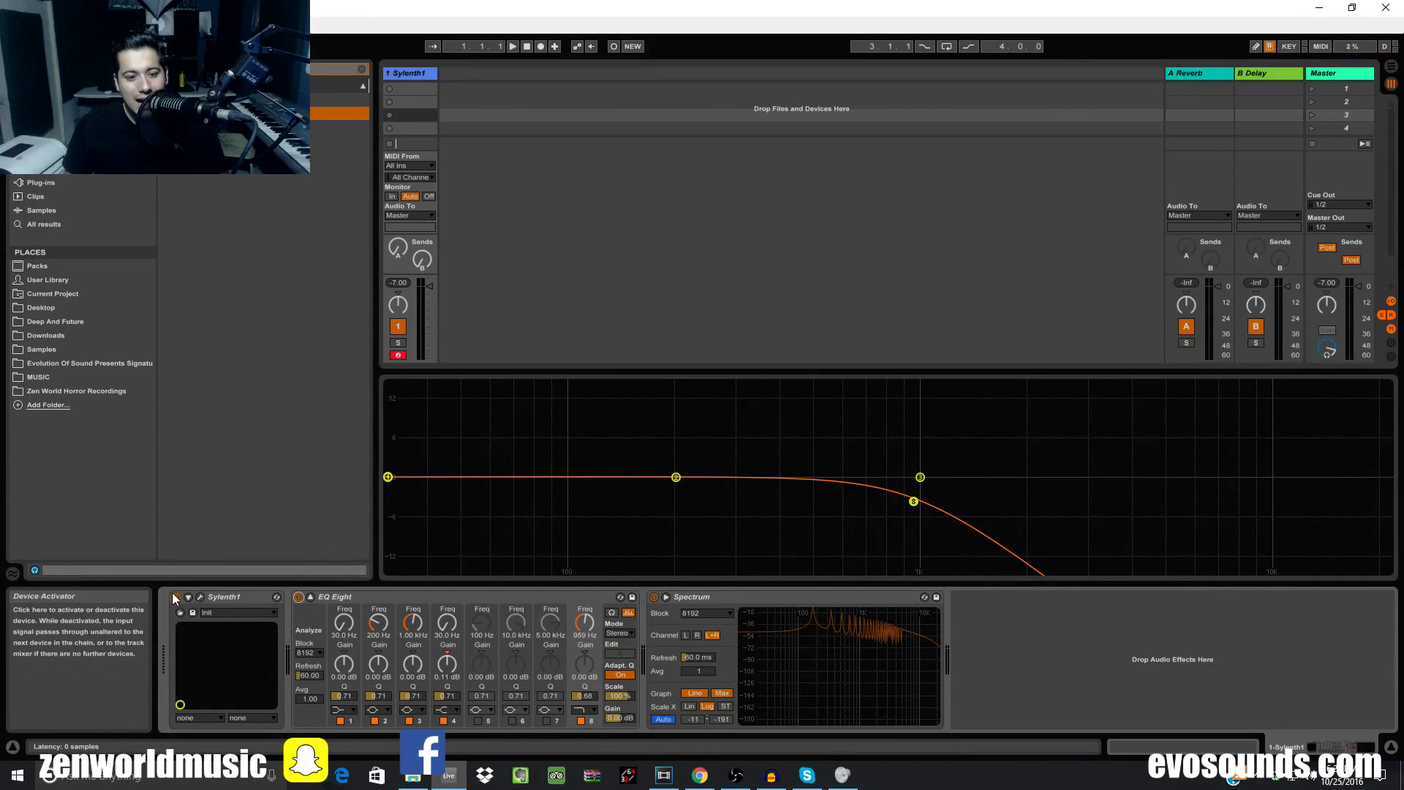
Reopen the Sylenth1 editor beside the EQ and lower band 8's low-pass to about 86.6 Hz
left_click(199, 598)
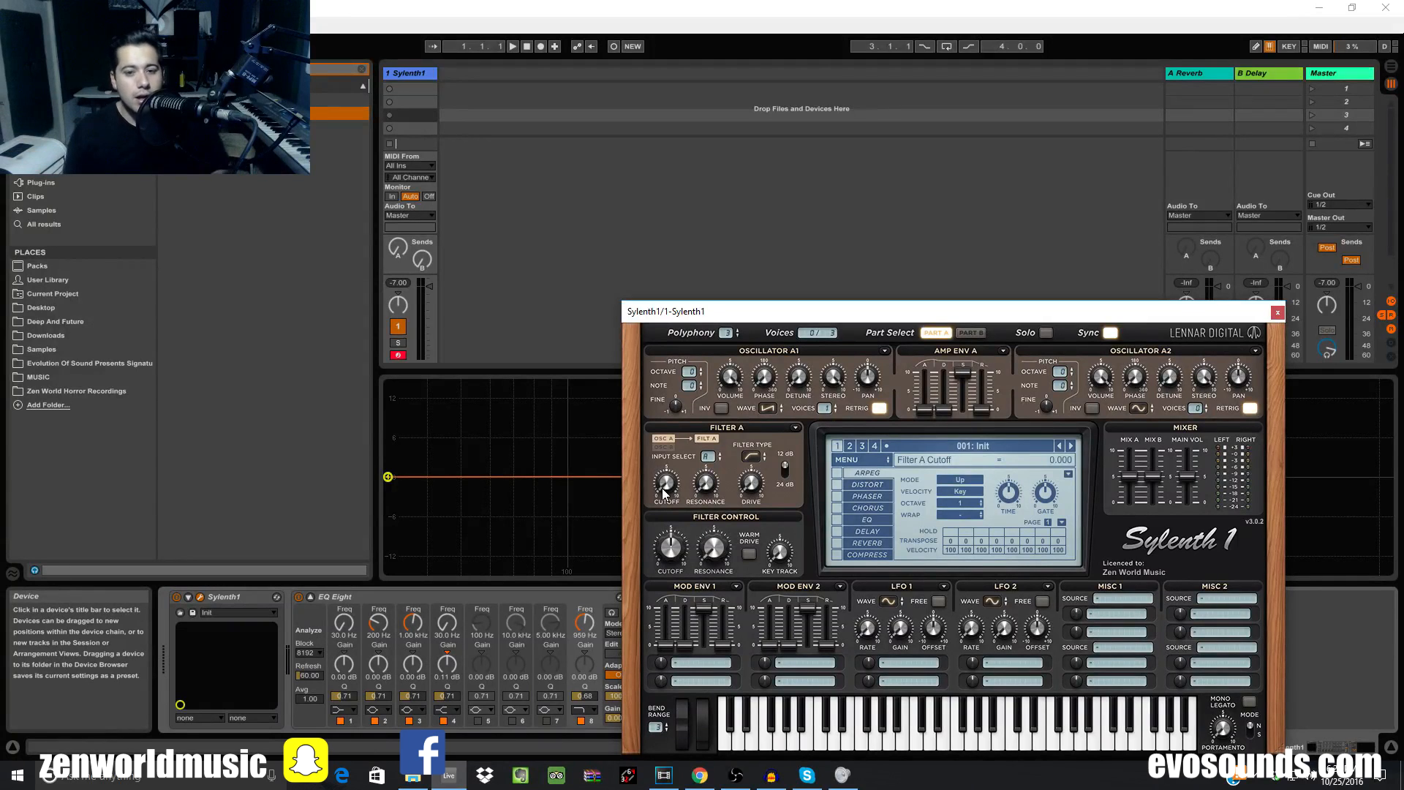
left_click_drag(790, 311, 1214, 270)
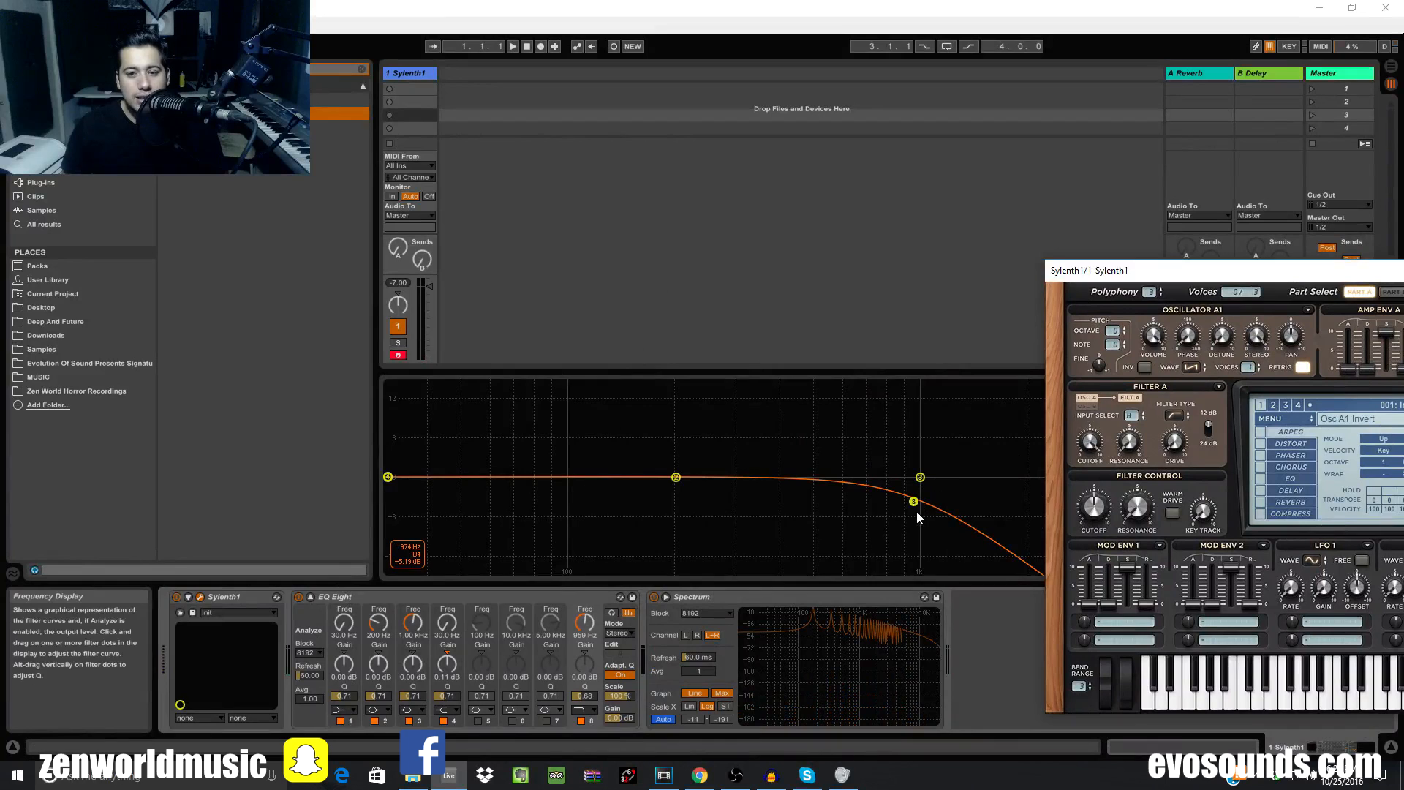
left_click_drag(917, 512, 571, 510)
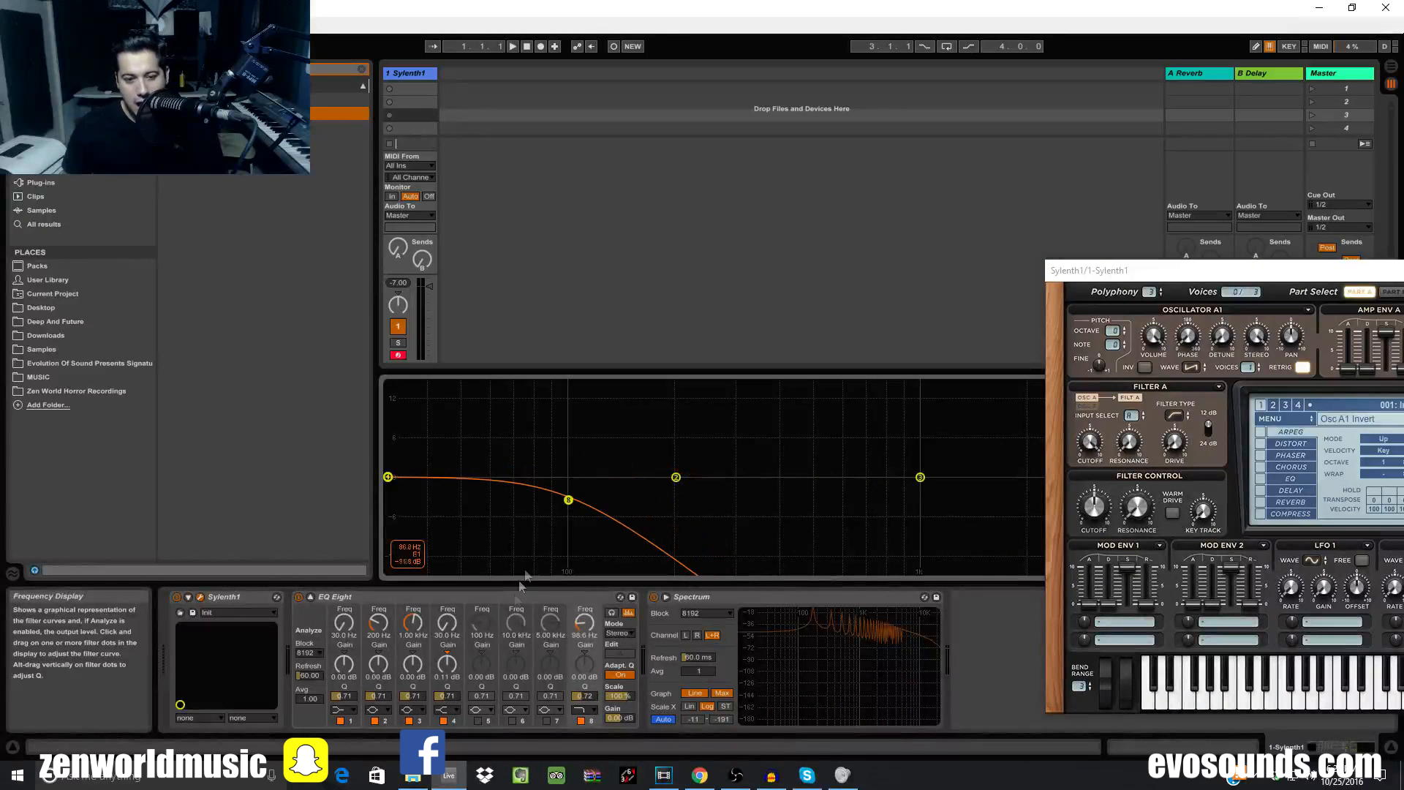
Change band 8 to a high-pass filter set near 108 Hz
left_click(589, 710)
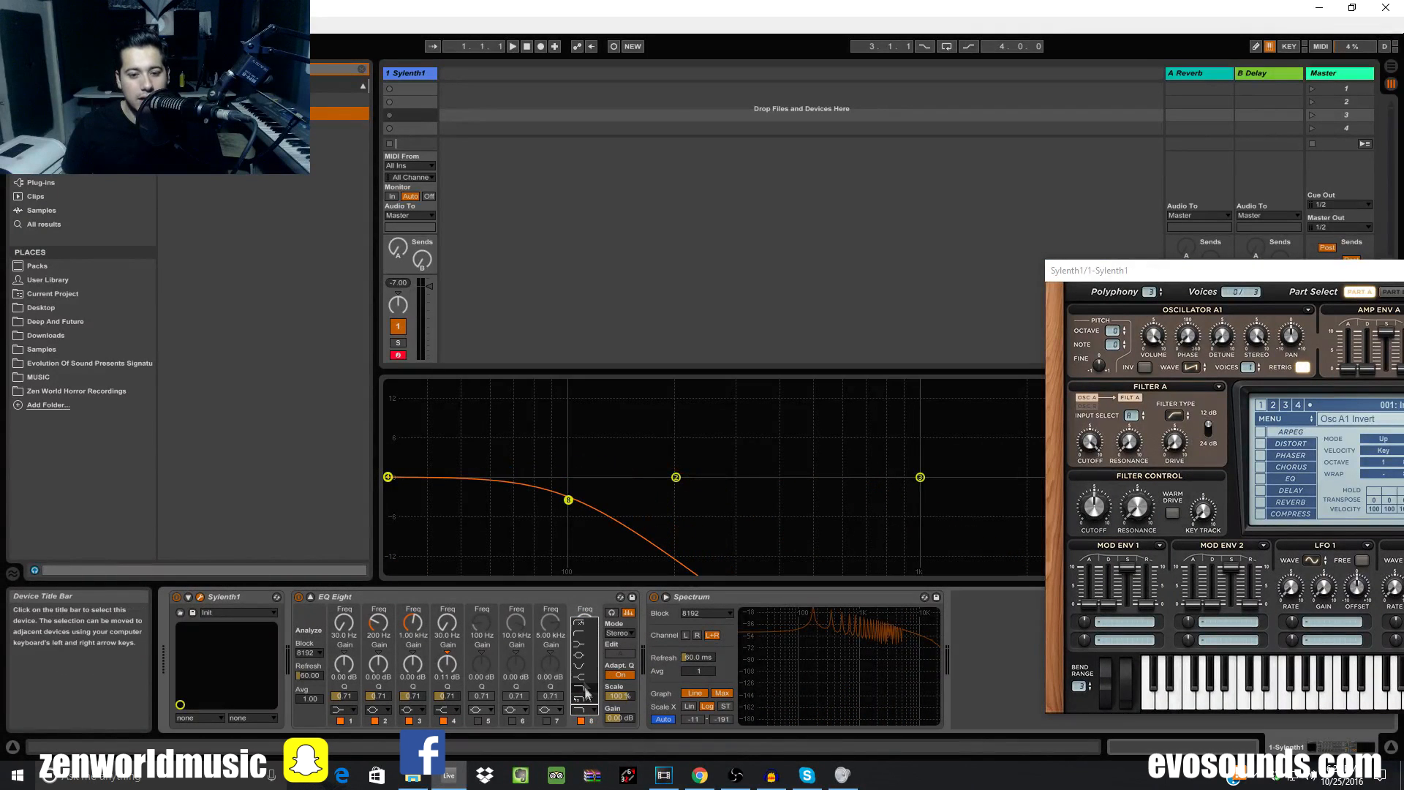
left_click(586, 636)
left_click_drag(569, 499, 1040, 483)
left_click_drag(1141, 271, 408, 241)
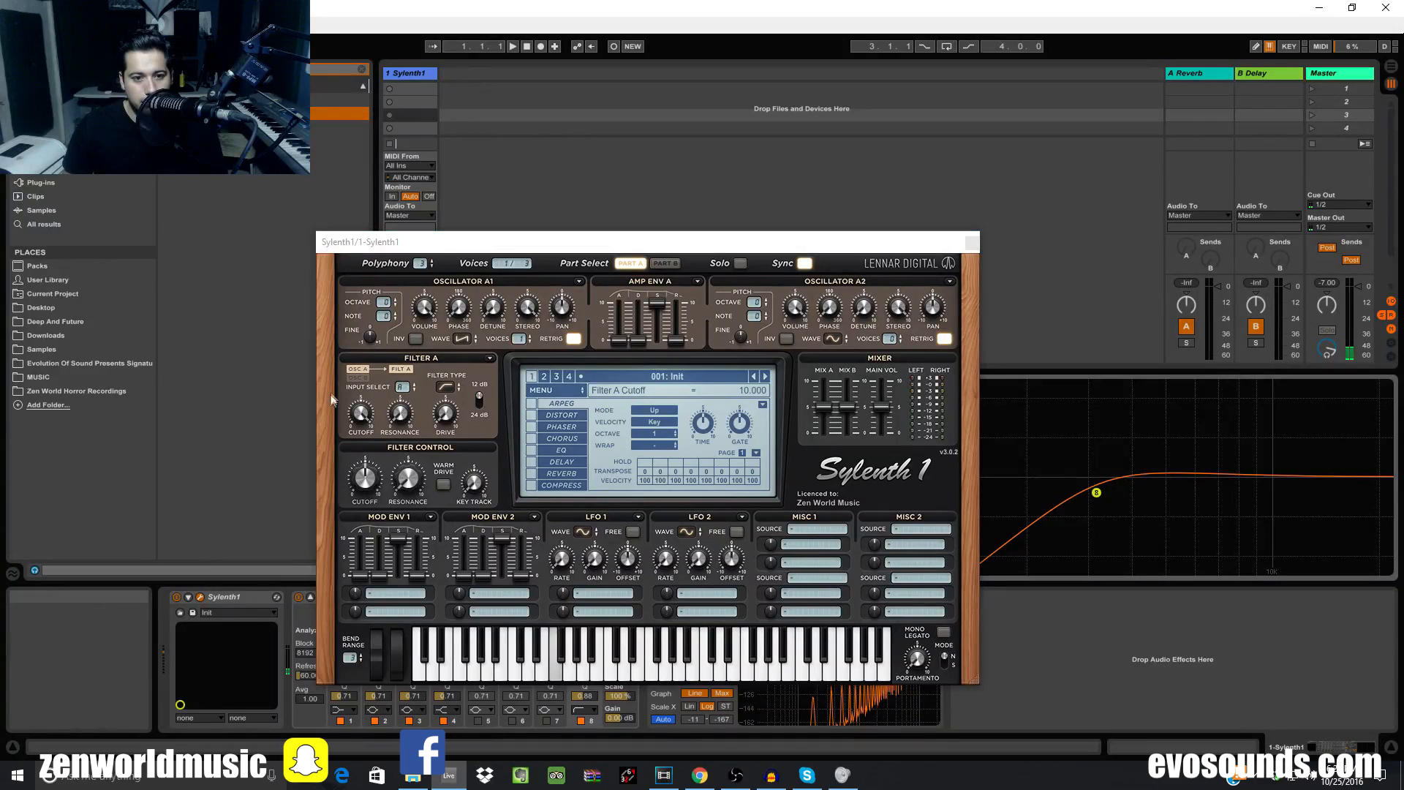
Slide band 8's high-pass down to about 71.8 Hz and switch EQ Eight off
left_click_drag(1097, 493, 389, 495)
left_click_drag(468, 241, 1048, 224)
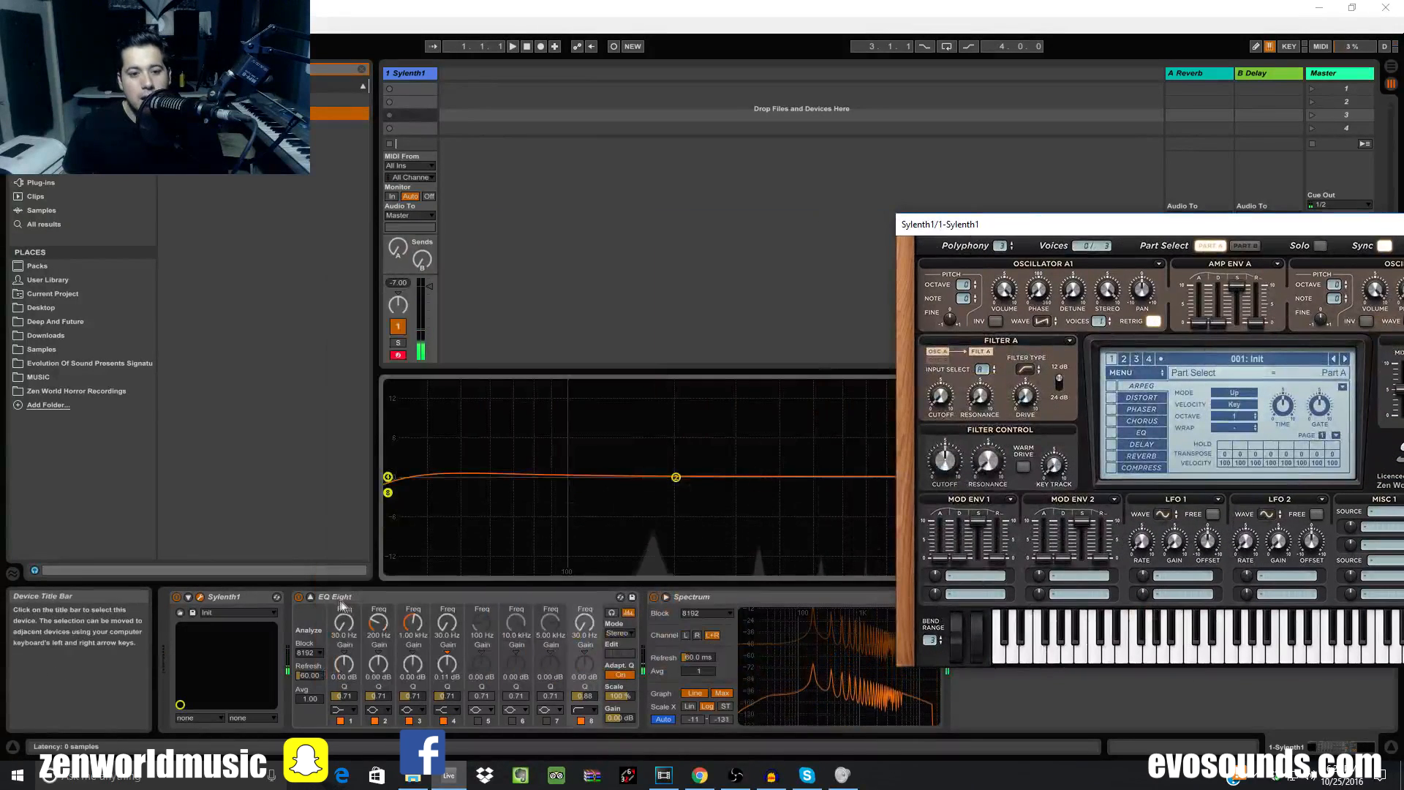
left_click(300, 597)
left_click_drag(389, 477, 522, 488)
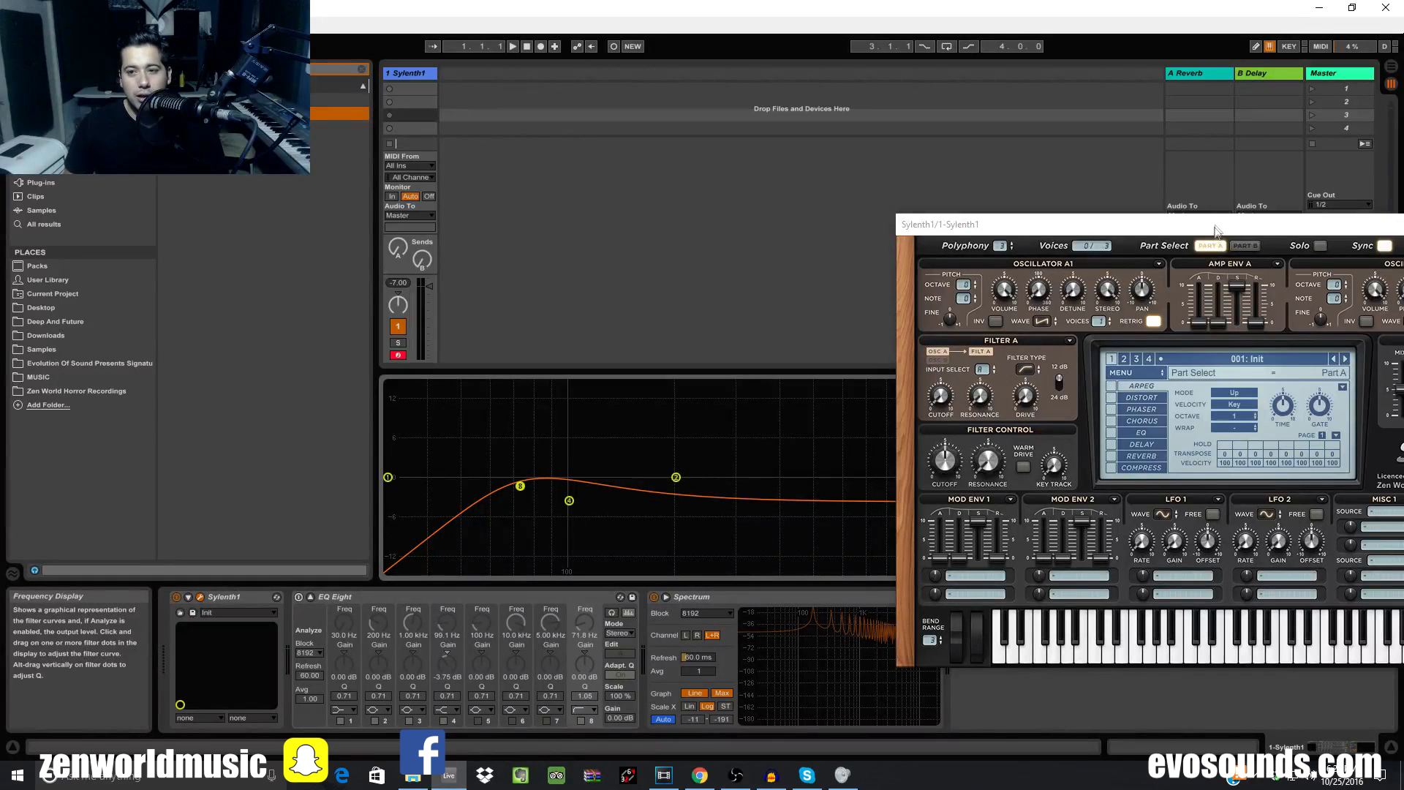
left_click_drag(1213, 229, 1401, 787)
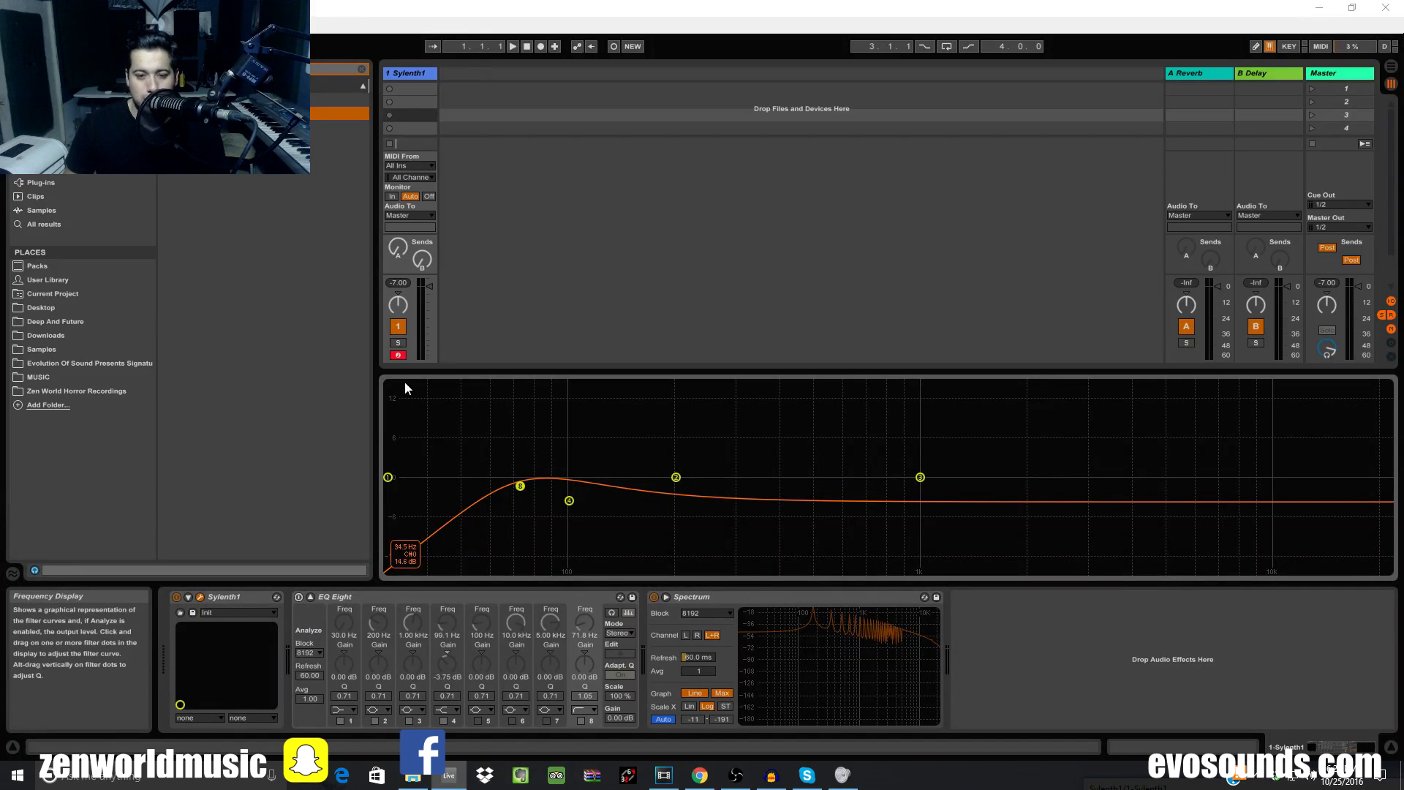
Close the Sylenth1 editor and toggle band 8 off and on to compare the curve
left_click(201, 597)
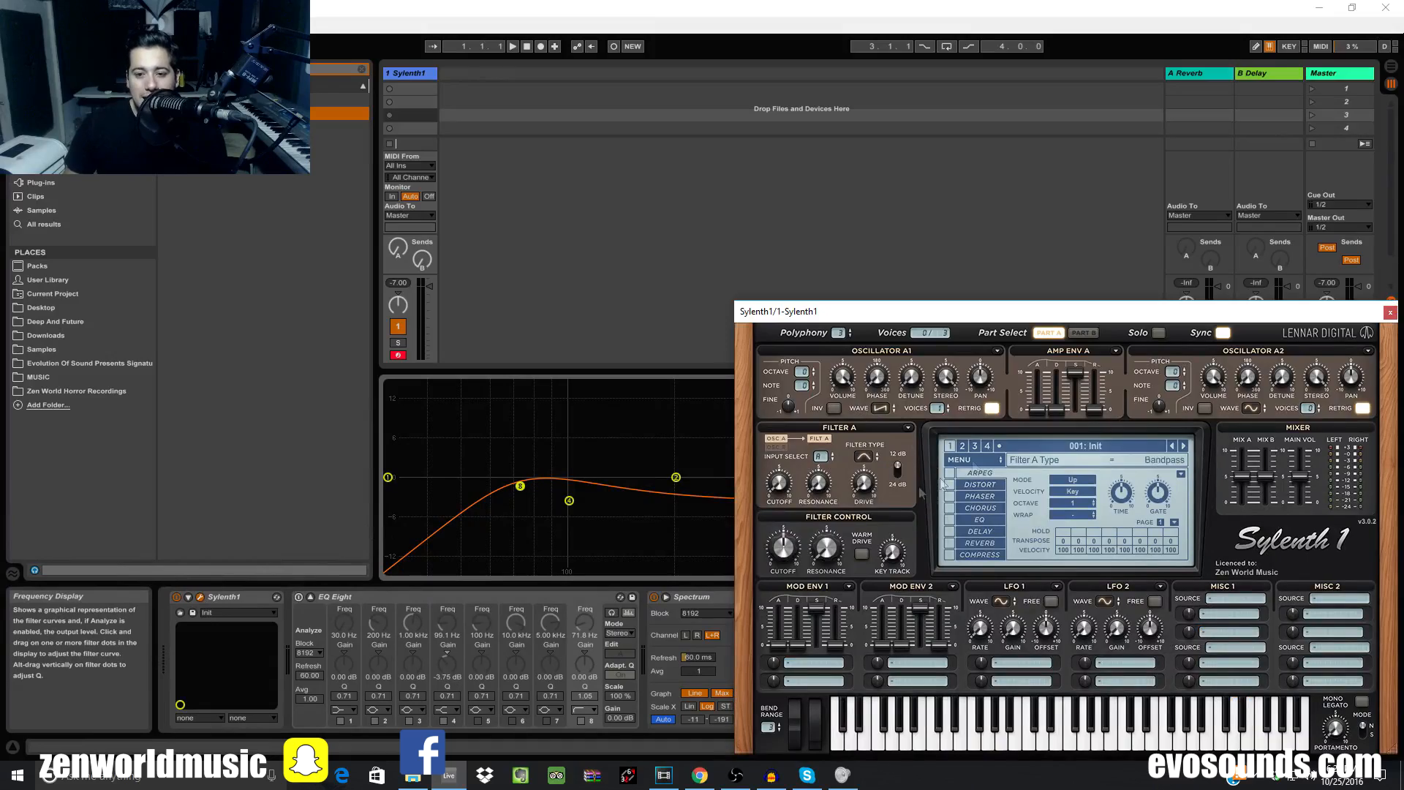
left_click_drag(963, 314, 729, 137)
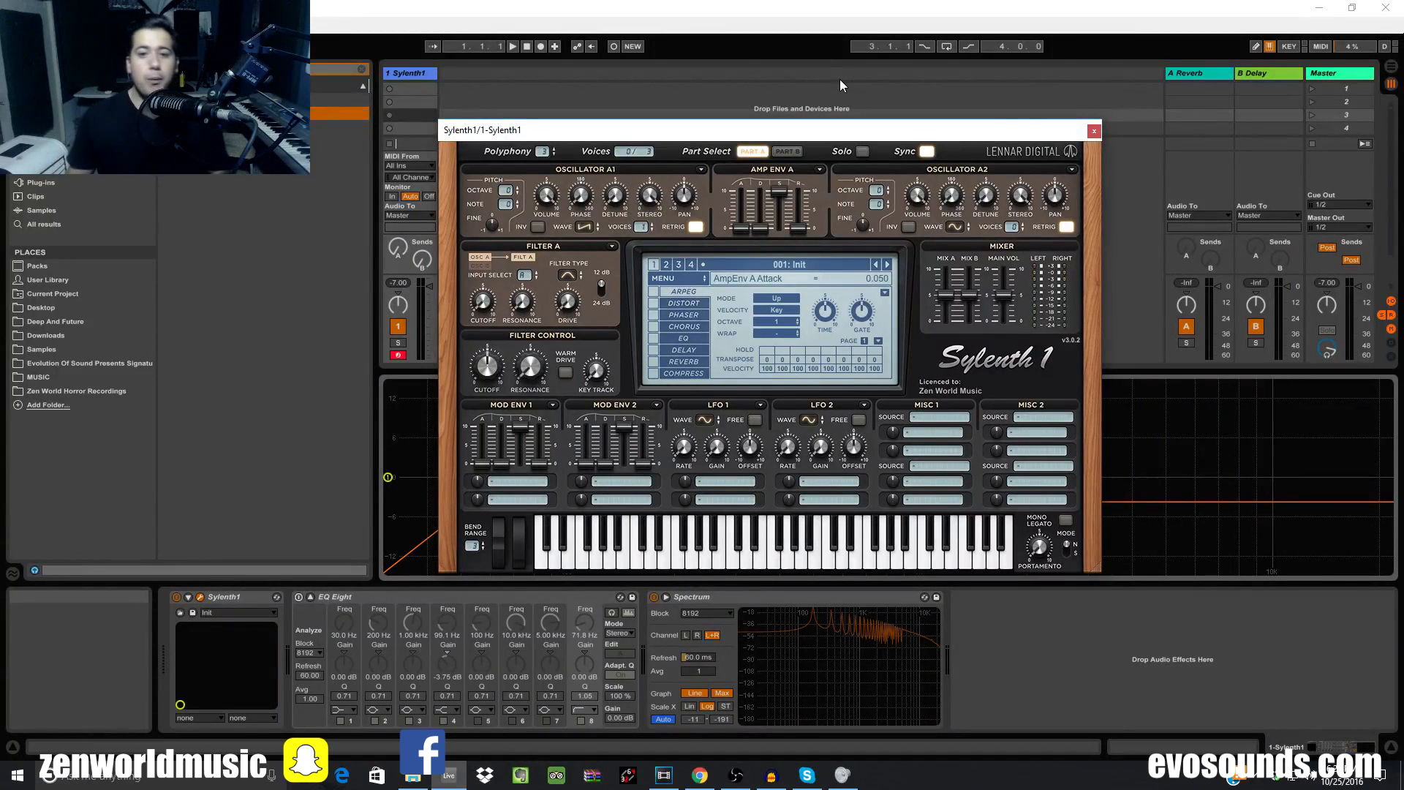
left_click(1094, 131)
left_click(585, 720)
left_click(582, 720)
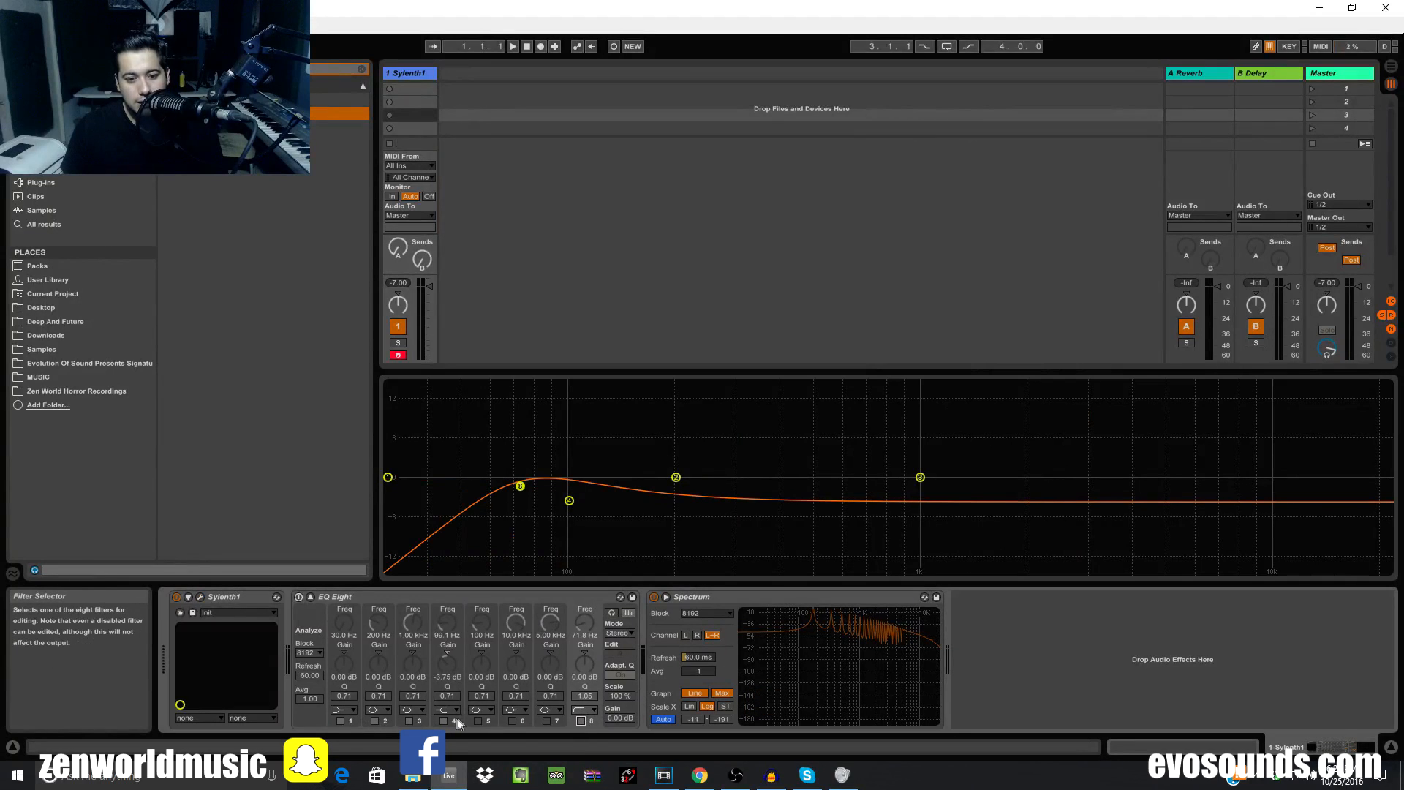
Make EQ Eight's band 3 a high-cut filter
left_click(422, 711)
left_click(411, 722)
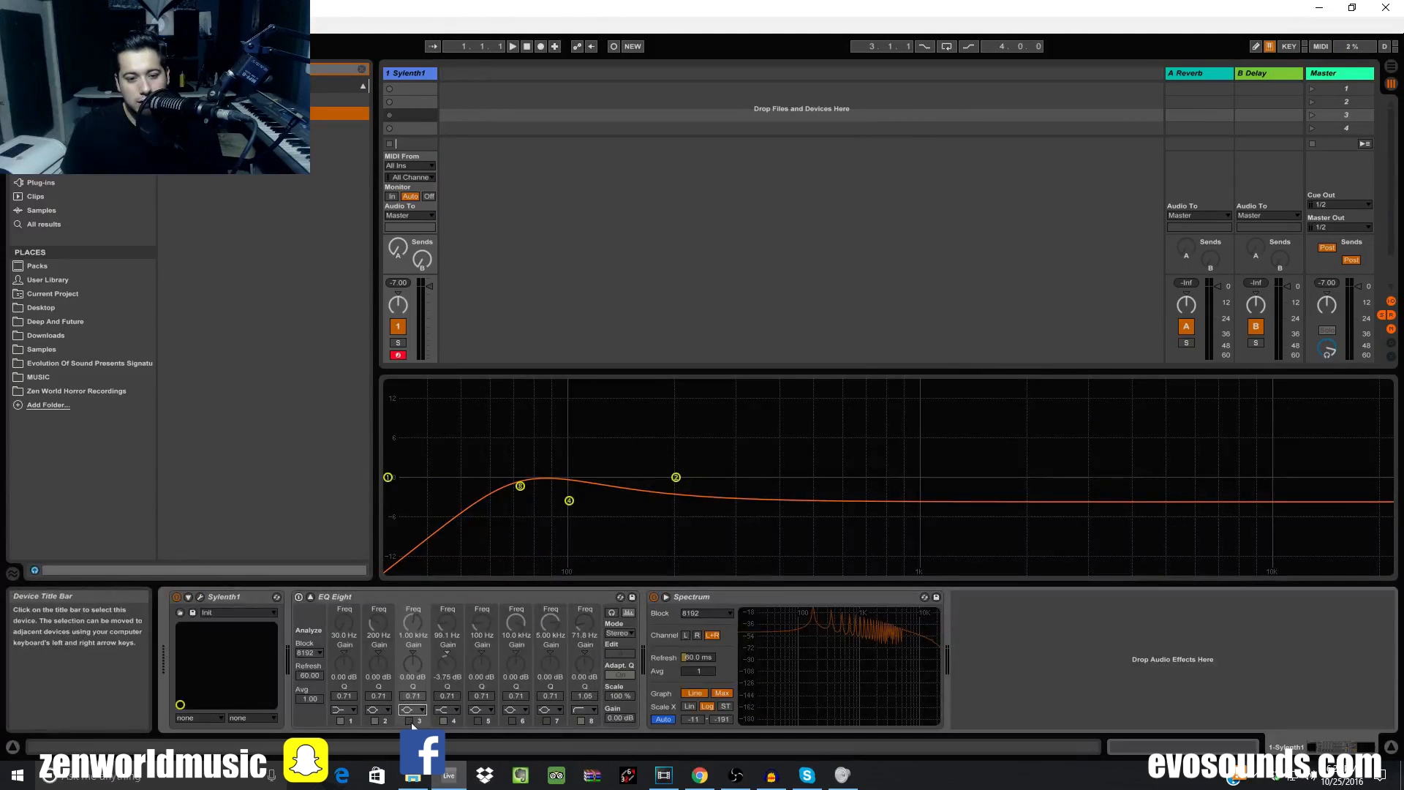
left_click(413, 710)
left_click(416, 695)
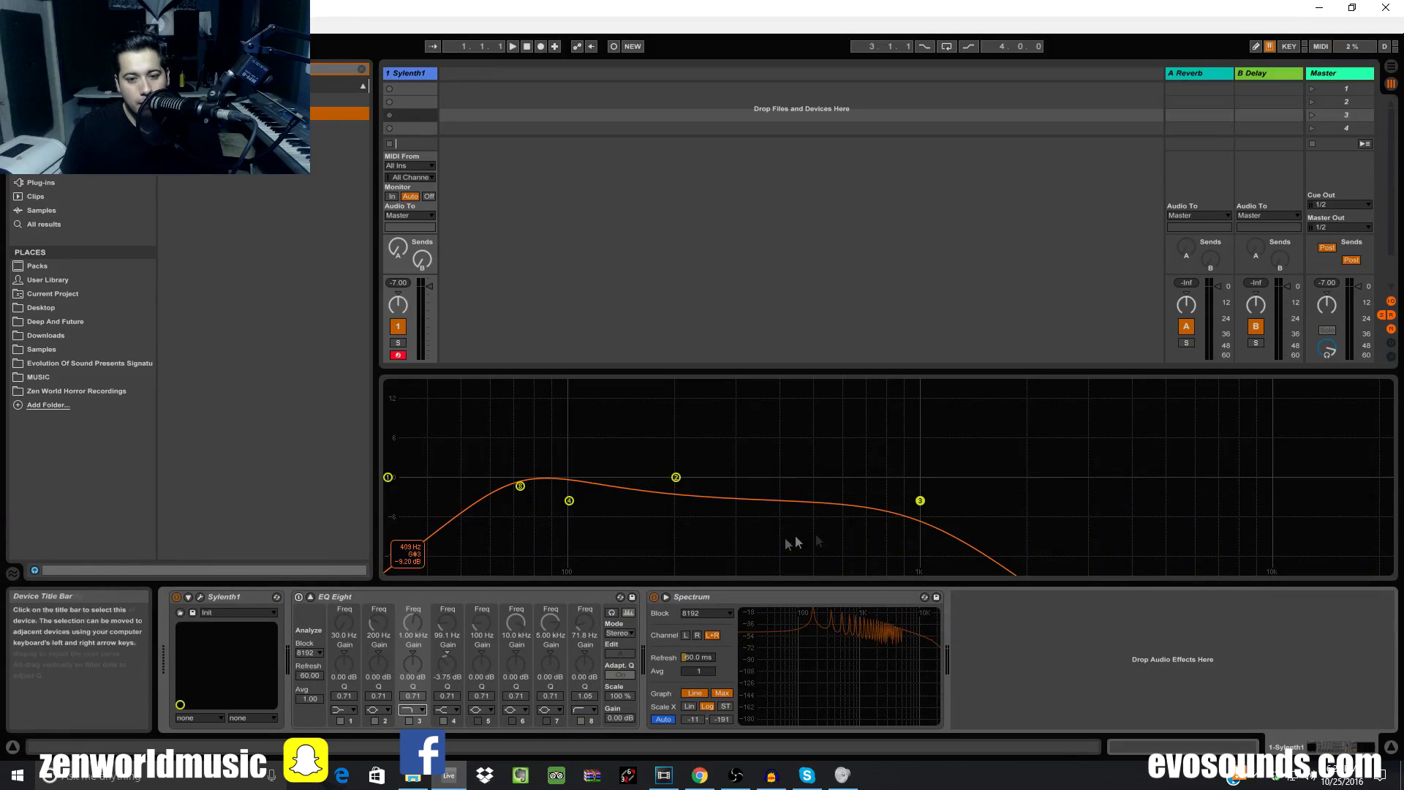
Drag band 8 to form a band-pass peak near 457 Hz and bring up Sylenth1's editor
left_click_drag(520, 486, 922, 490)
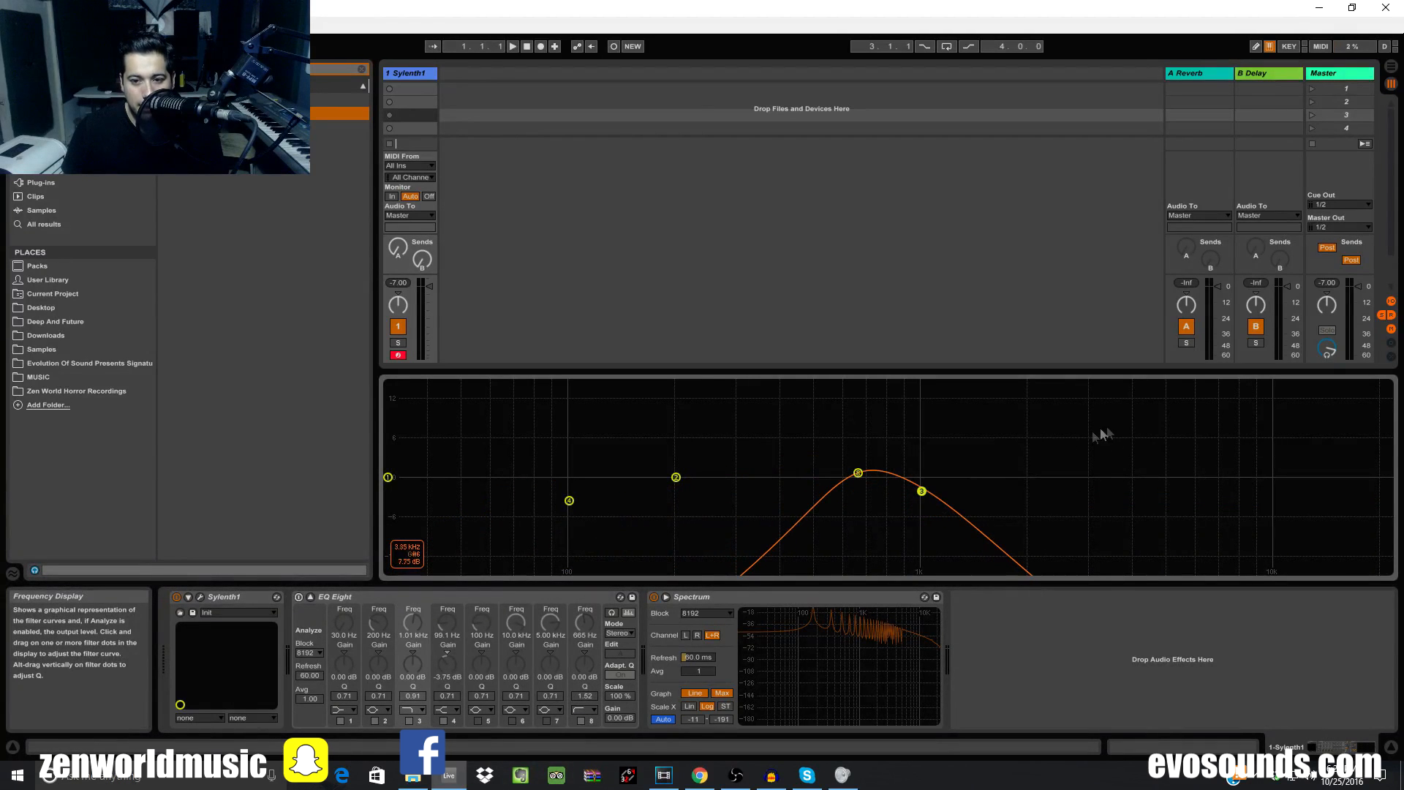
left_click_drag(857, 471, 738, 474)
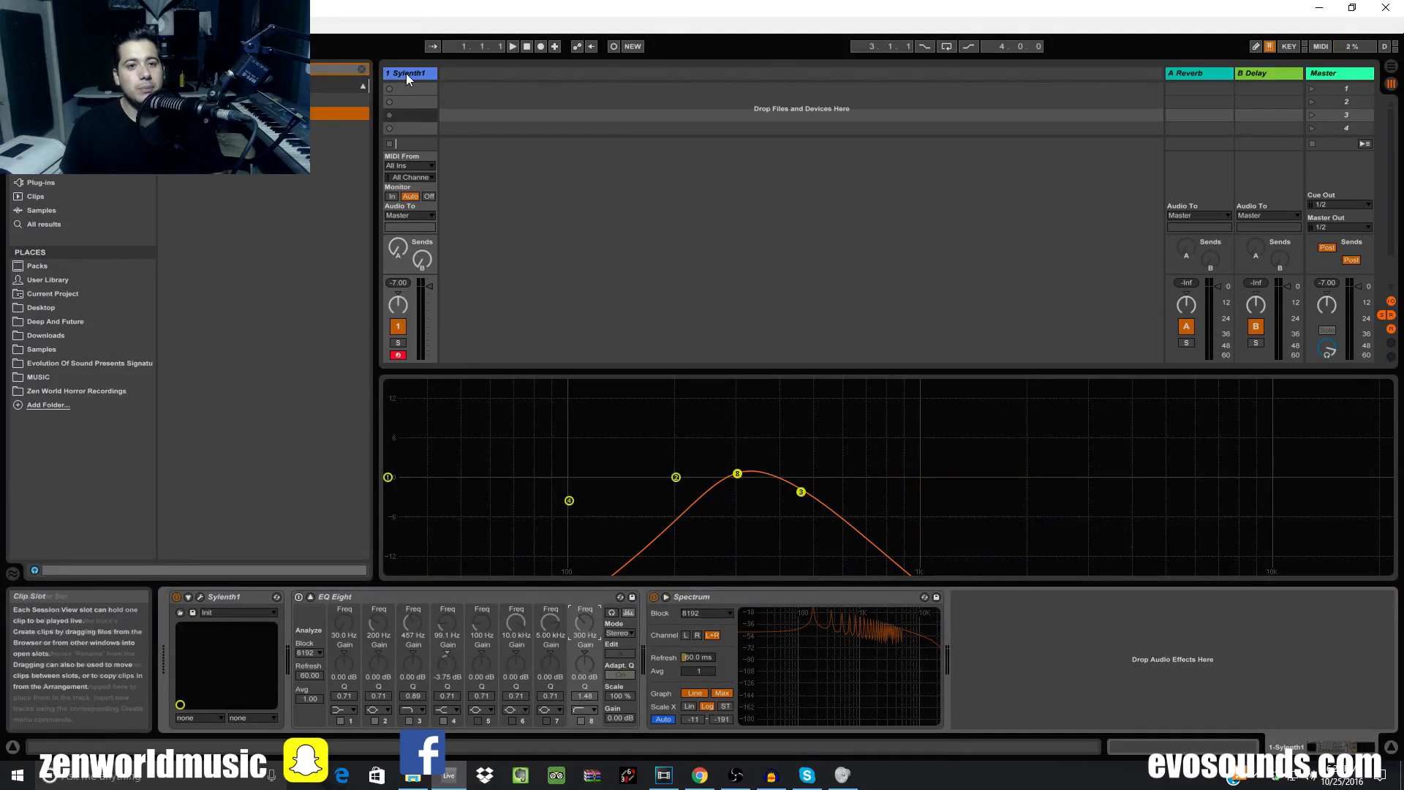
left_click(200, 596)
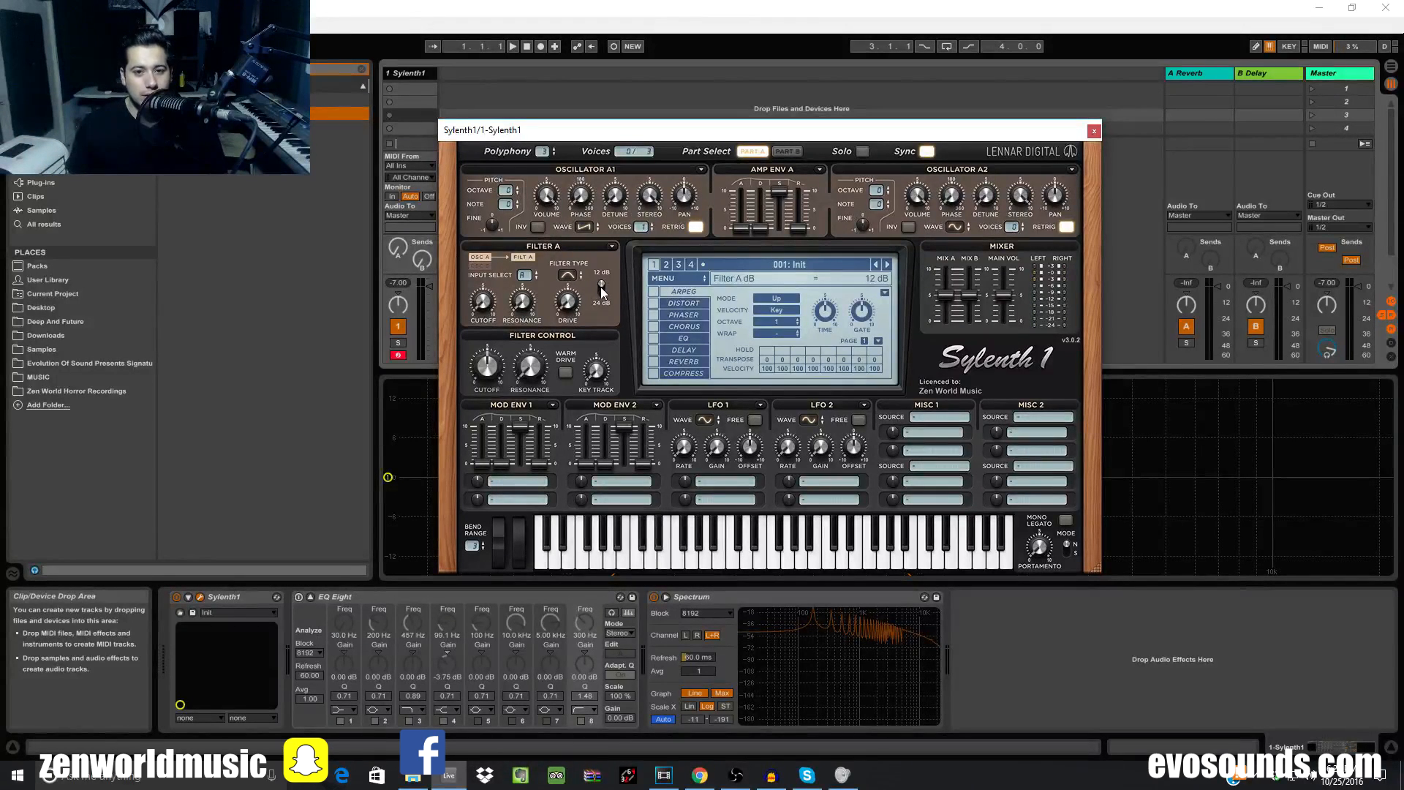
Nudge the EQ band-pass peak slightly higher and switch EQ Eight on
left_click_drag(783, 130, 916, 588)
left_click_drag(738, 475, 811, 492)
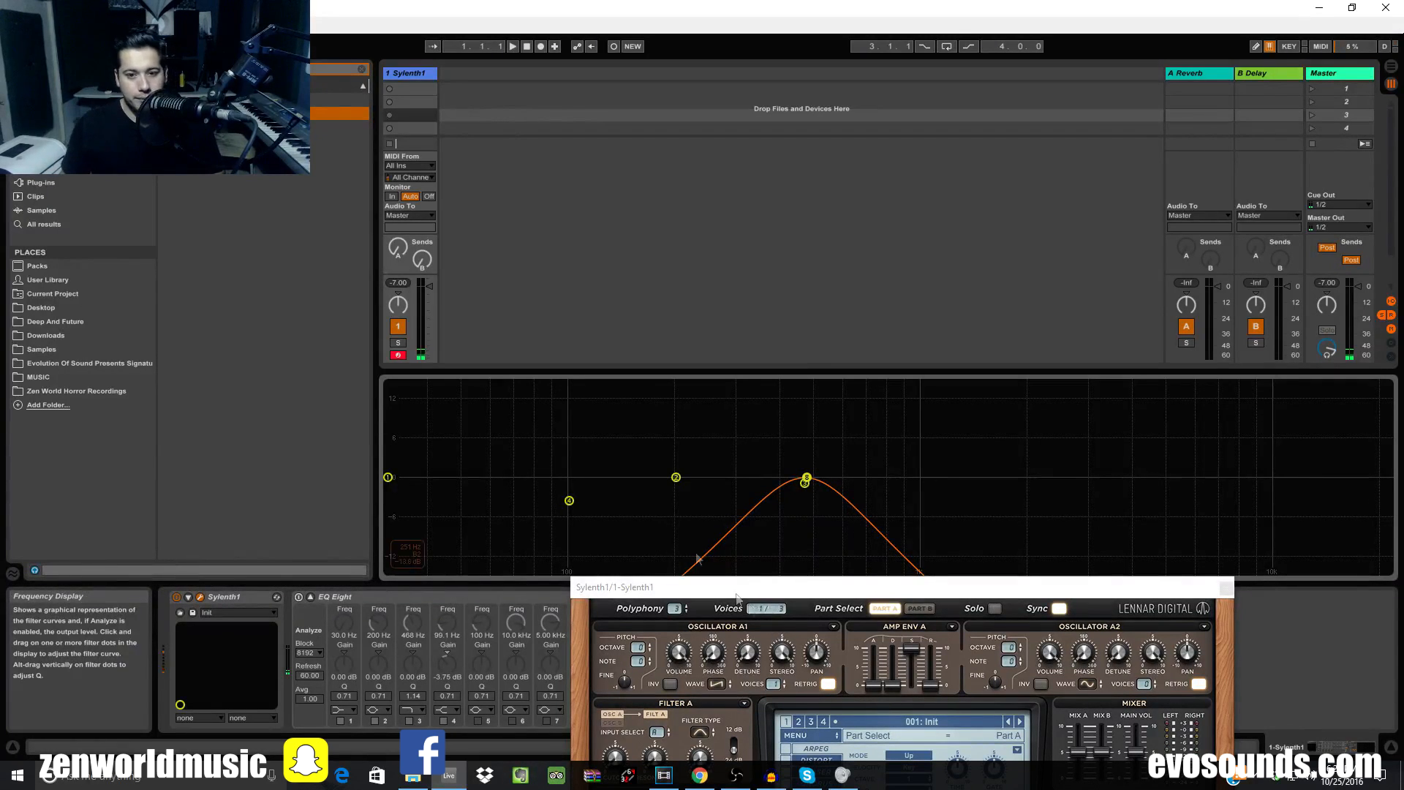
left_click_drag(777, 589, 744, 641)
left_click(783, 445)
left_click(822, 331)
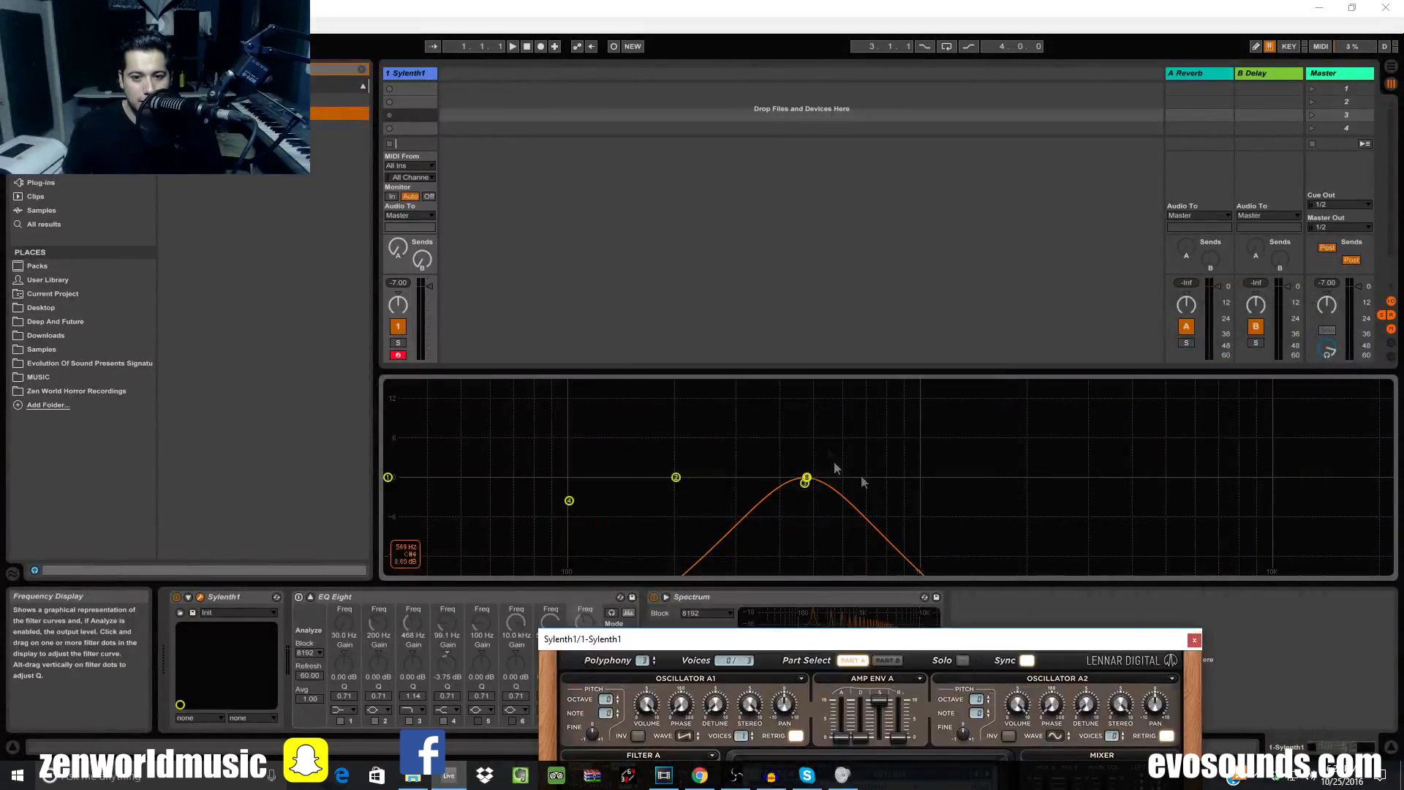
left_click(299, 597)
left_click_drag(838, 461, 819, 468)
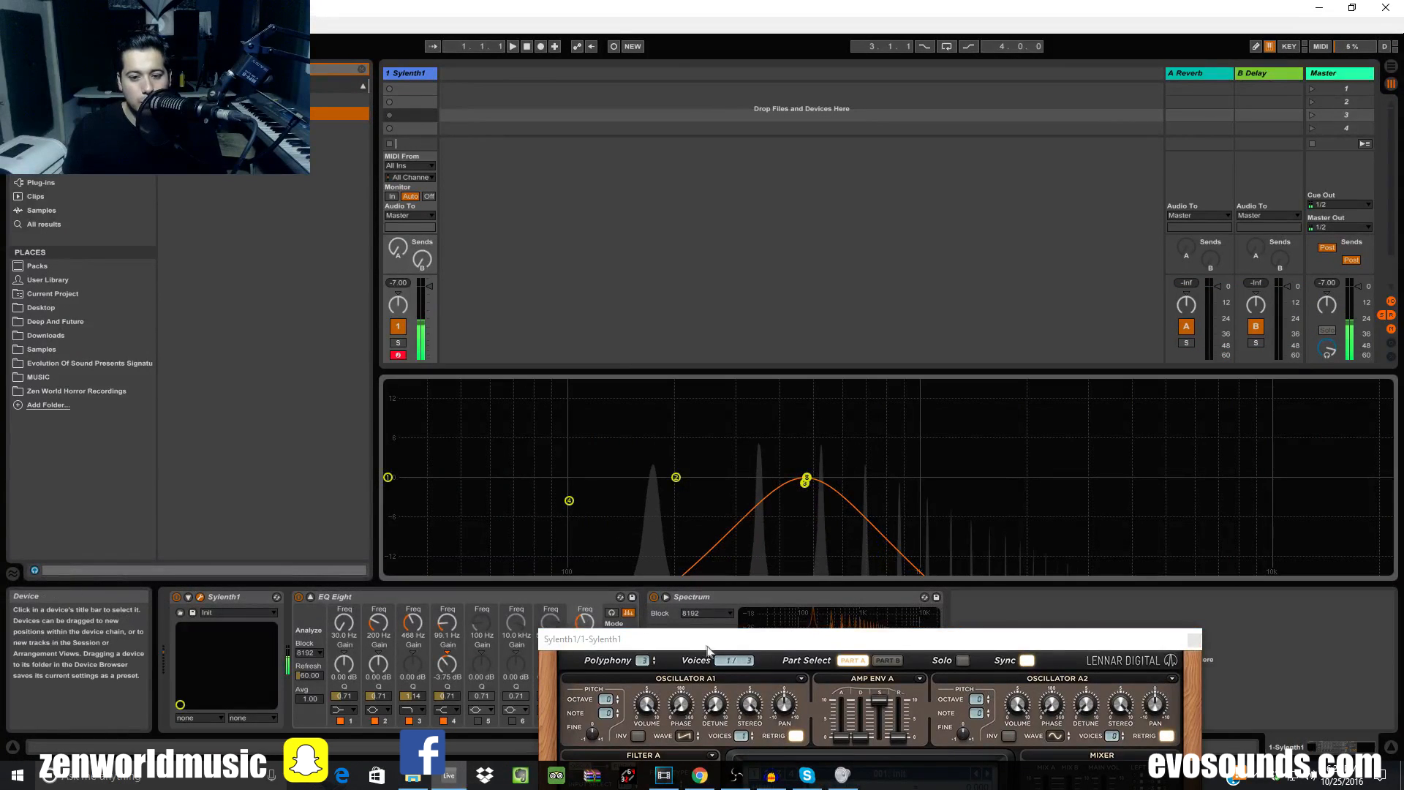
Sweep the band-pass peak up to about 1.78 kHz, then bypass EQ Eight
left_click_drag(707, 638, 1324, 699)
left_click_drag(431, 630, 432, 584)
left_click(298, 597)
Set Sylenth1's Filter A type to Bandpass
left_click_drag(1244, 699, 624, 332)
left_click(667, 477)
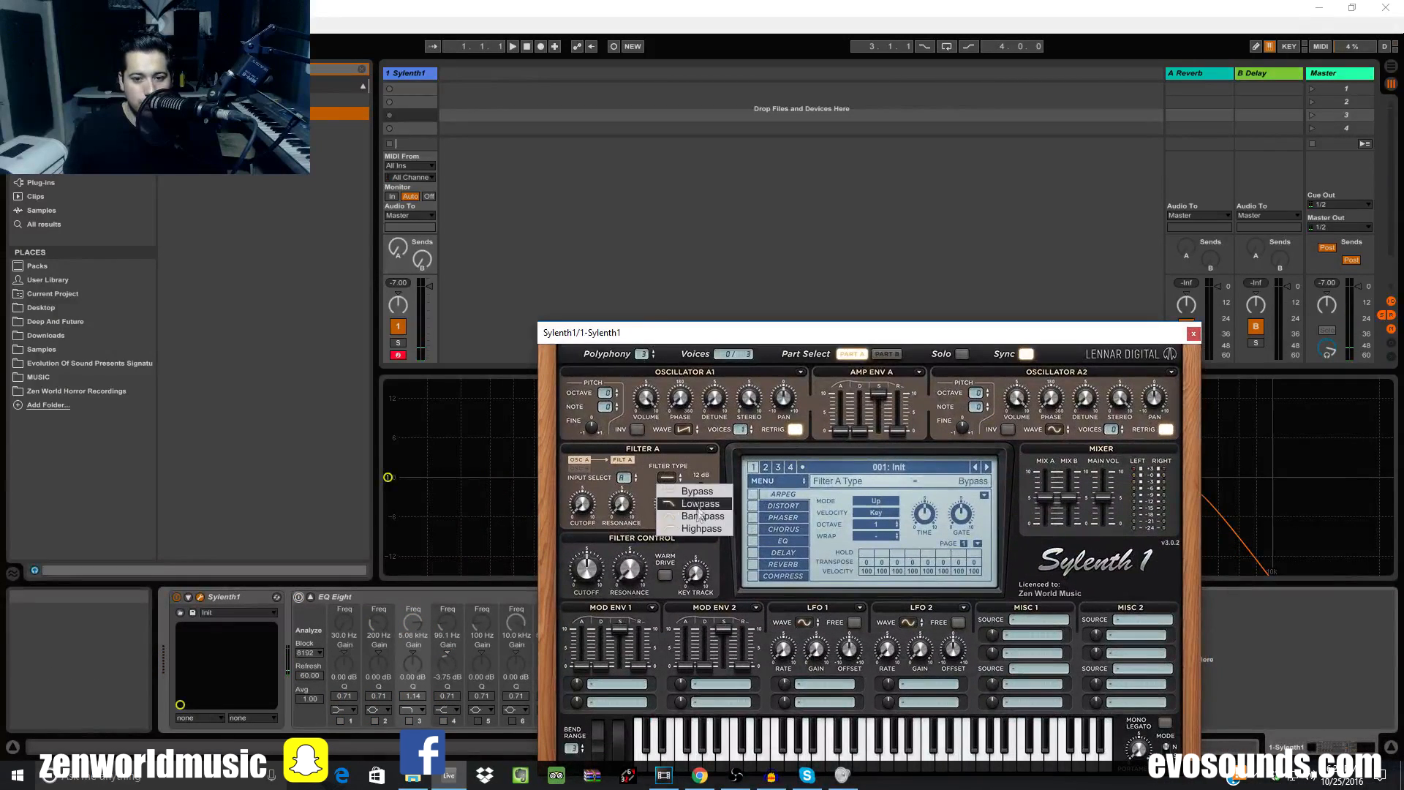
left_click(677, 516)
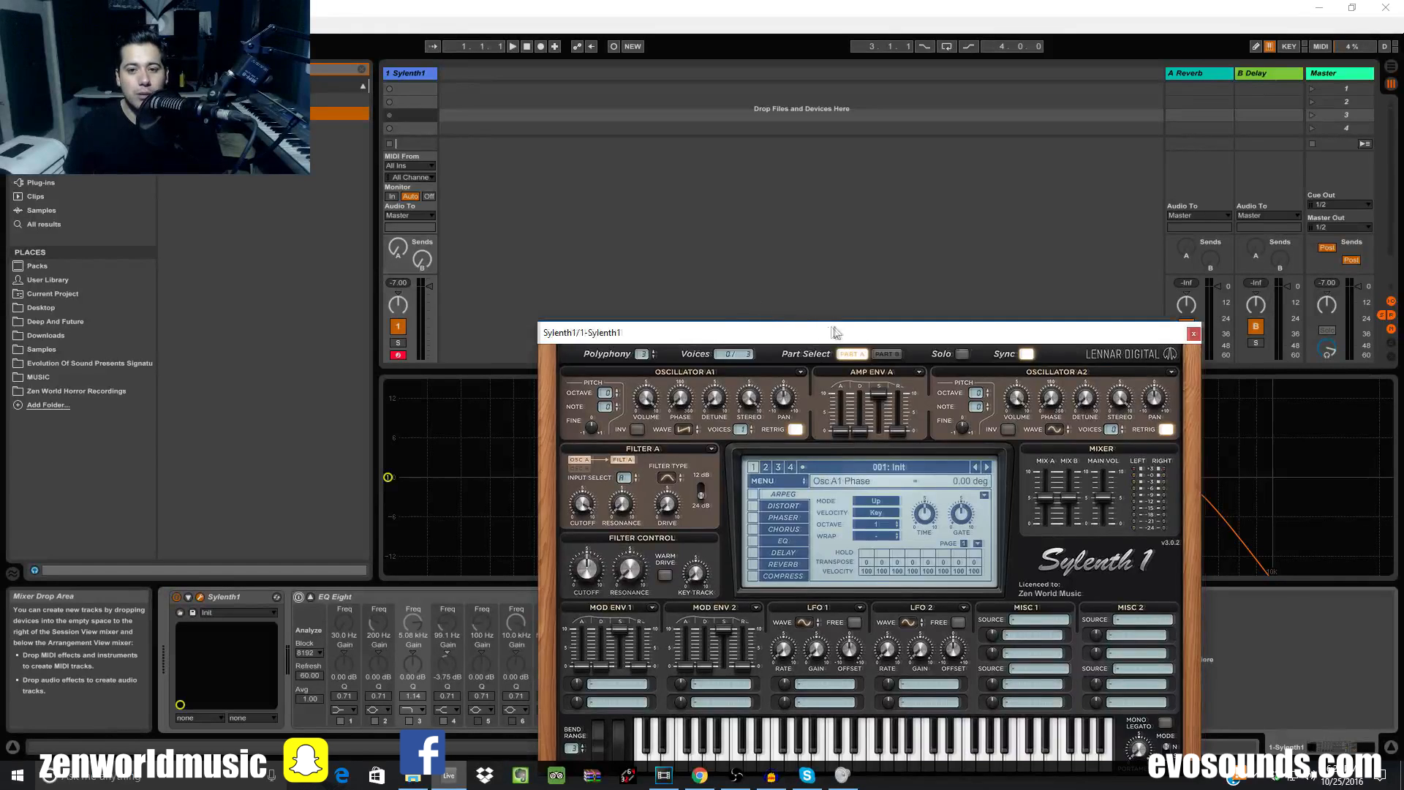
Move the EQ band-pass peak down to about 535 Hz
left_click_drag(837, 331, 996, 732)
left_click(1217, 436)
left_click_drag(1169, 479, 828, 481)
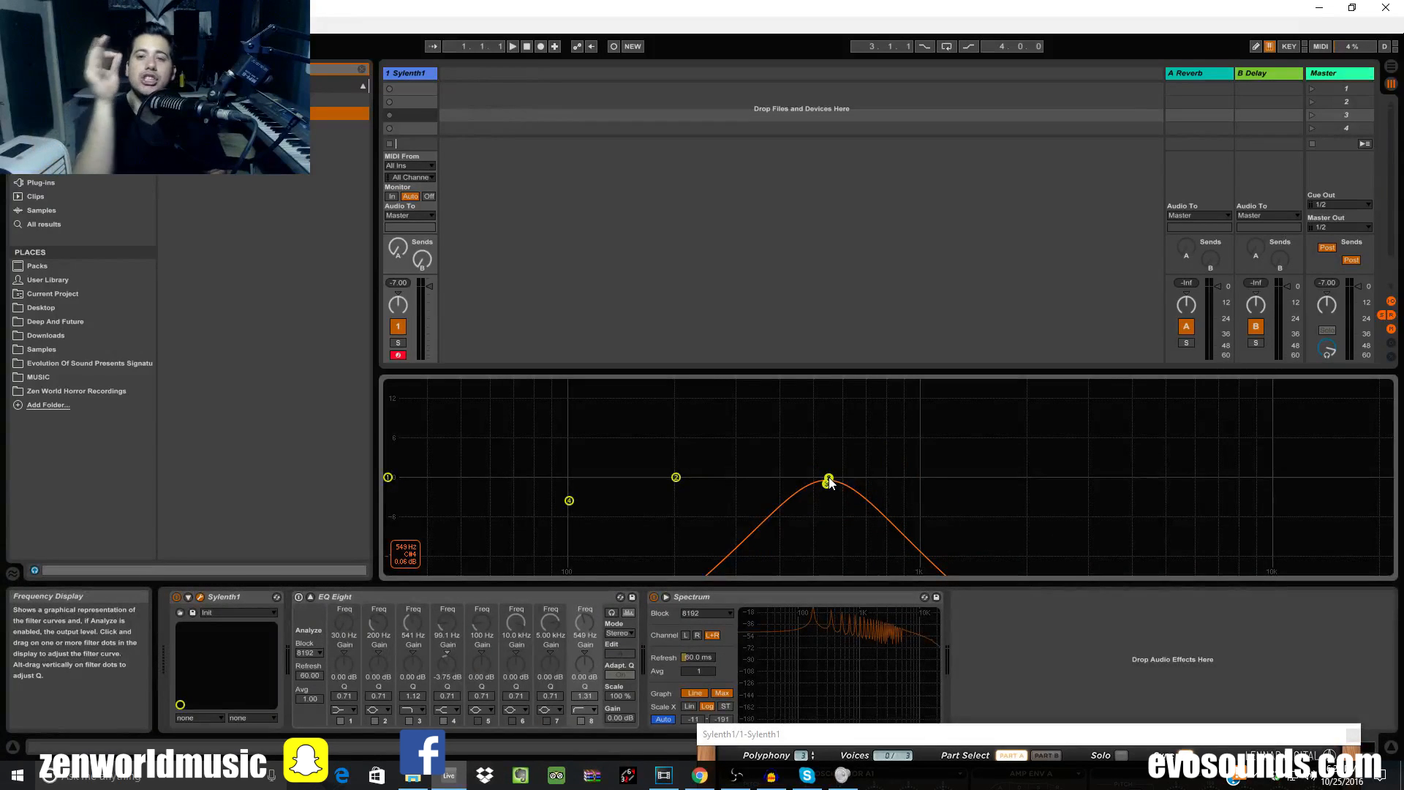
Re-enable EQ Eight, boost the band-pass peak to +8.33 dB and narrow it, then bypass EQ Eight
left_click(299, 598)
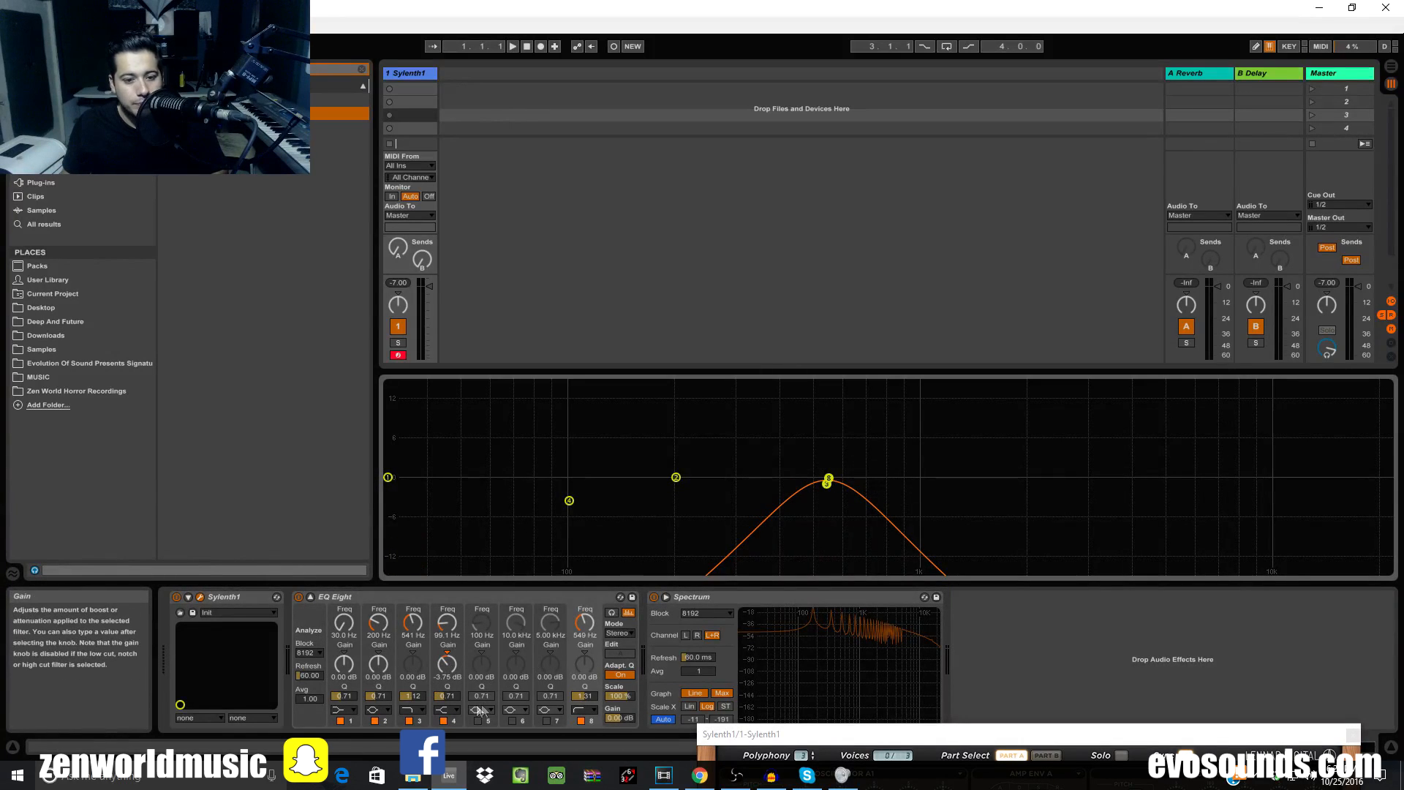
left_click(589, 665)
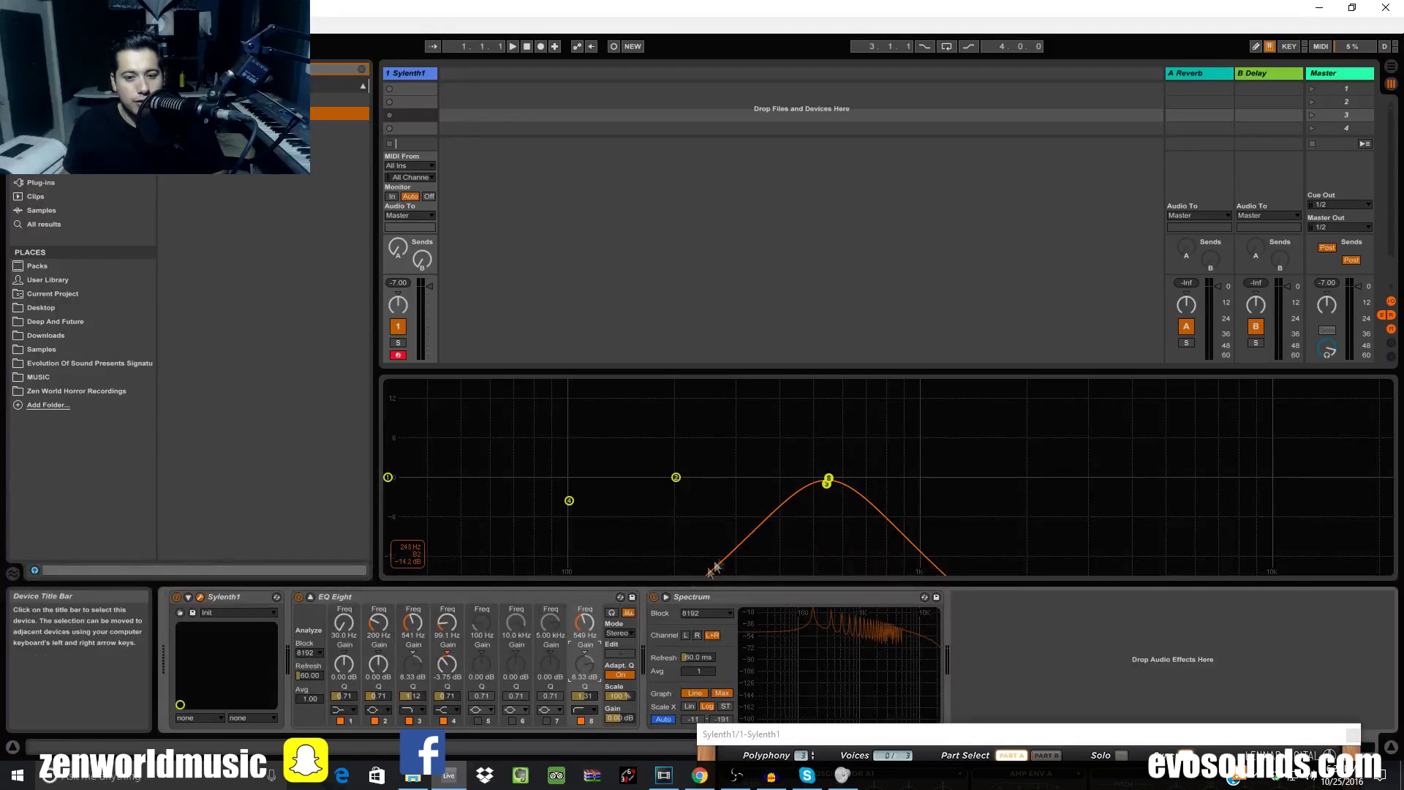
mouse_move(828, 480)
left_mouse_down()
mouse_move(827, 425)
mouse_move(827, 501)
mouse_move(831, 453)
mouse_move(829, 481)
left_mouse_up()
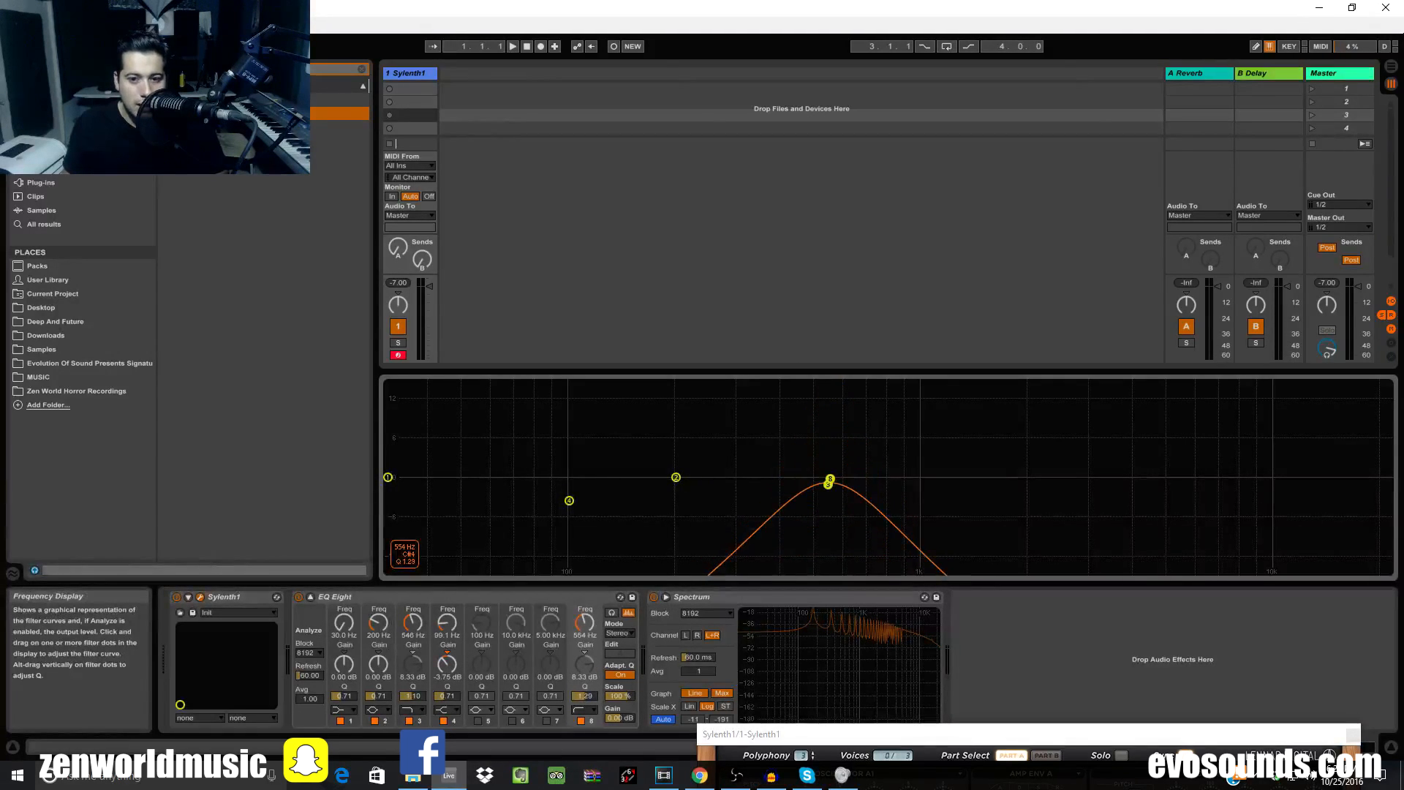
left_click_drag(833, 487, 829, 460)
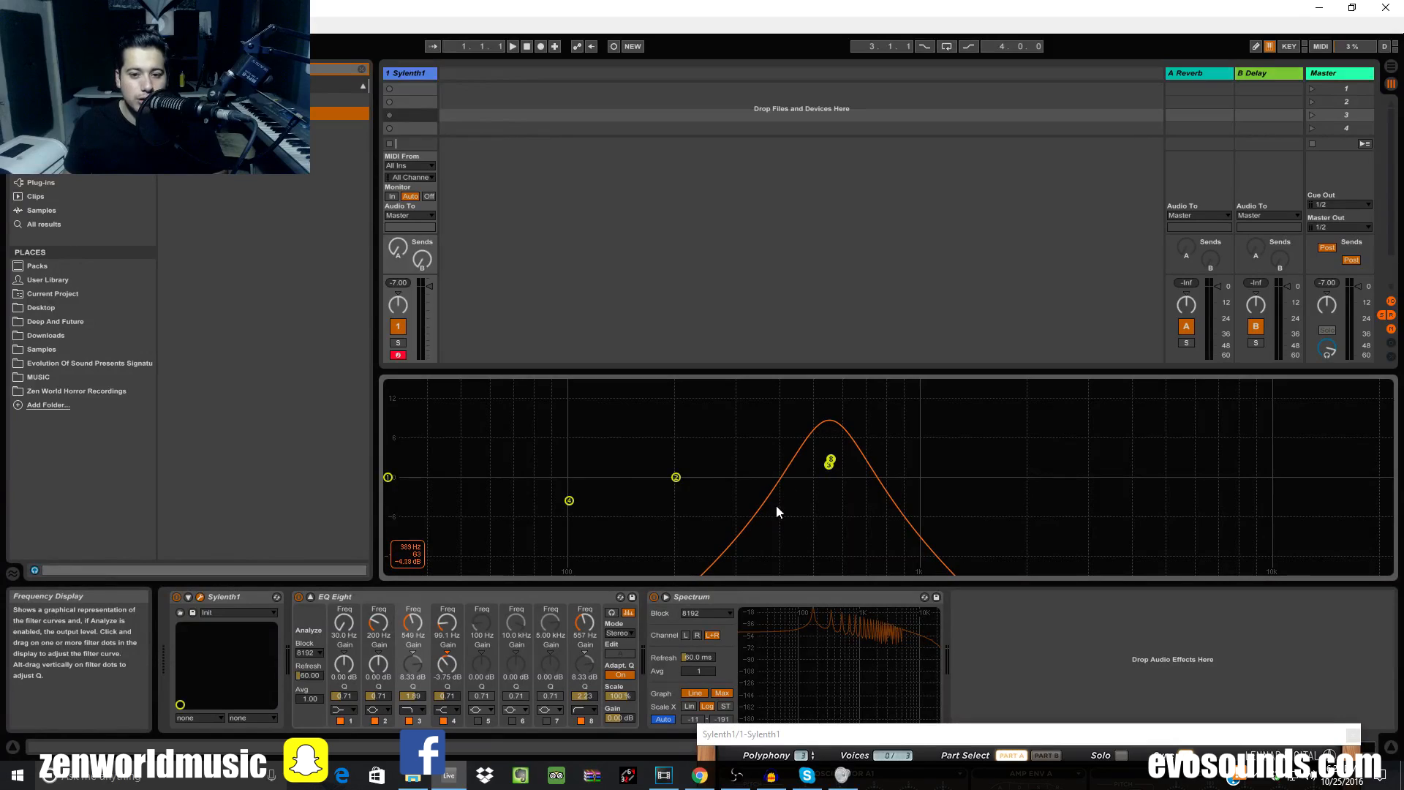
left_click_drag(822, 735, 738, 241)
left_click(300, 597)
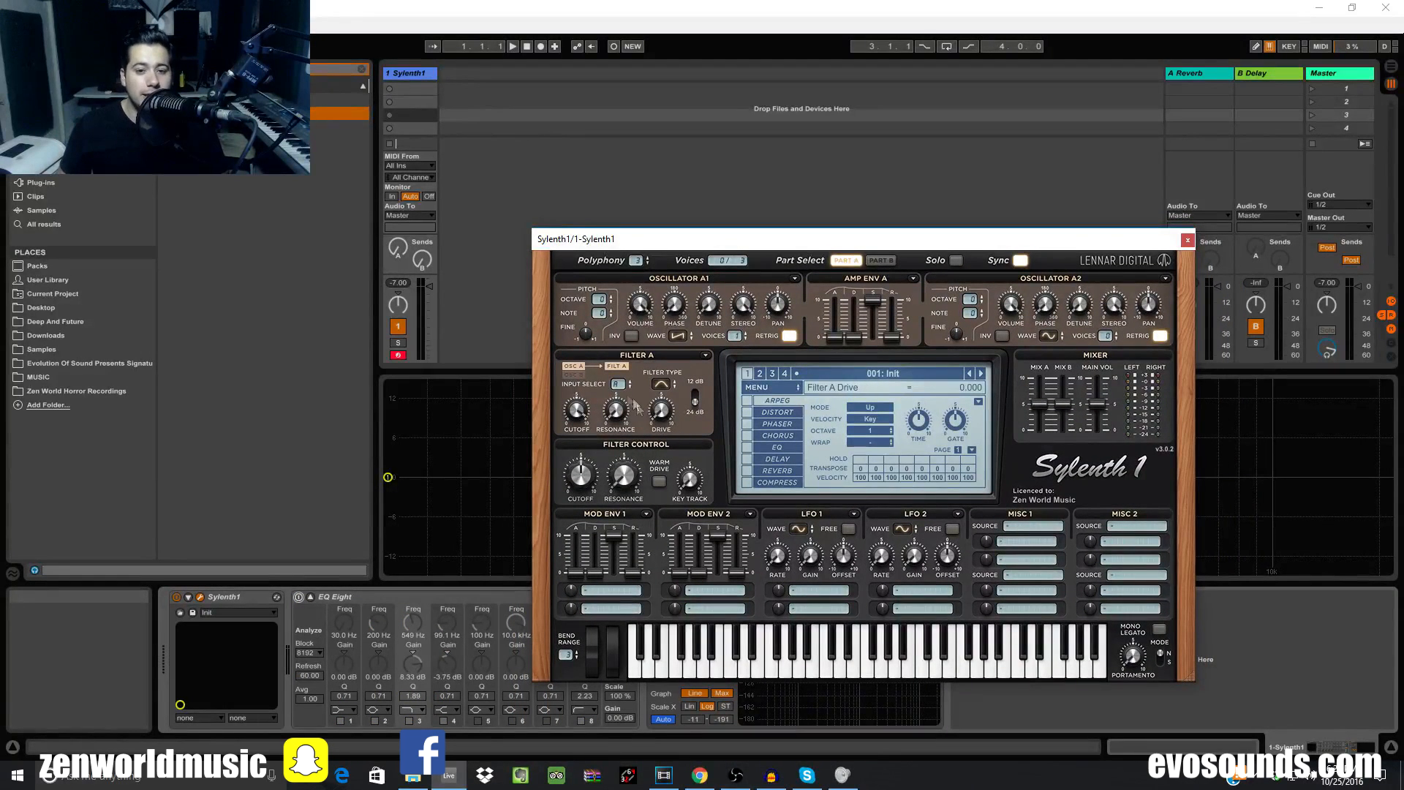
Give Filter A a 12 dB slope, lower cutoff, more drive and maximum resonance
left_click_drag(575, 415, 547, 489)
left_click(695, 400)
left_click_drag(671, 418, 725, 388)
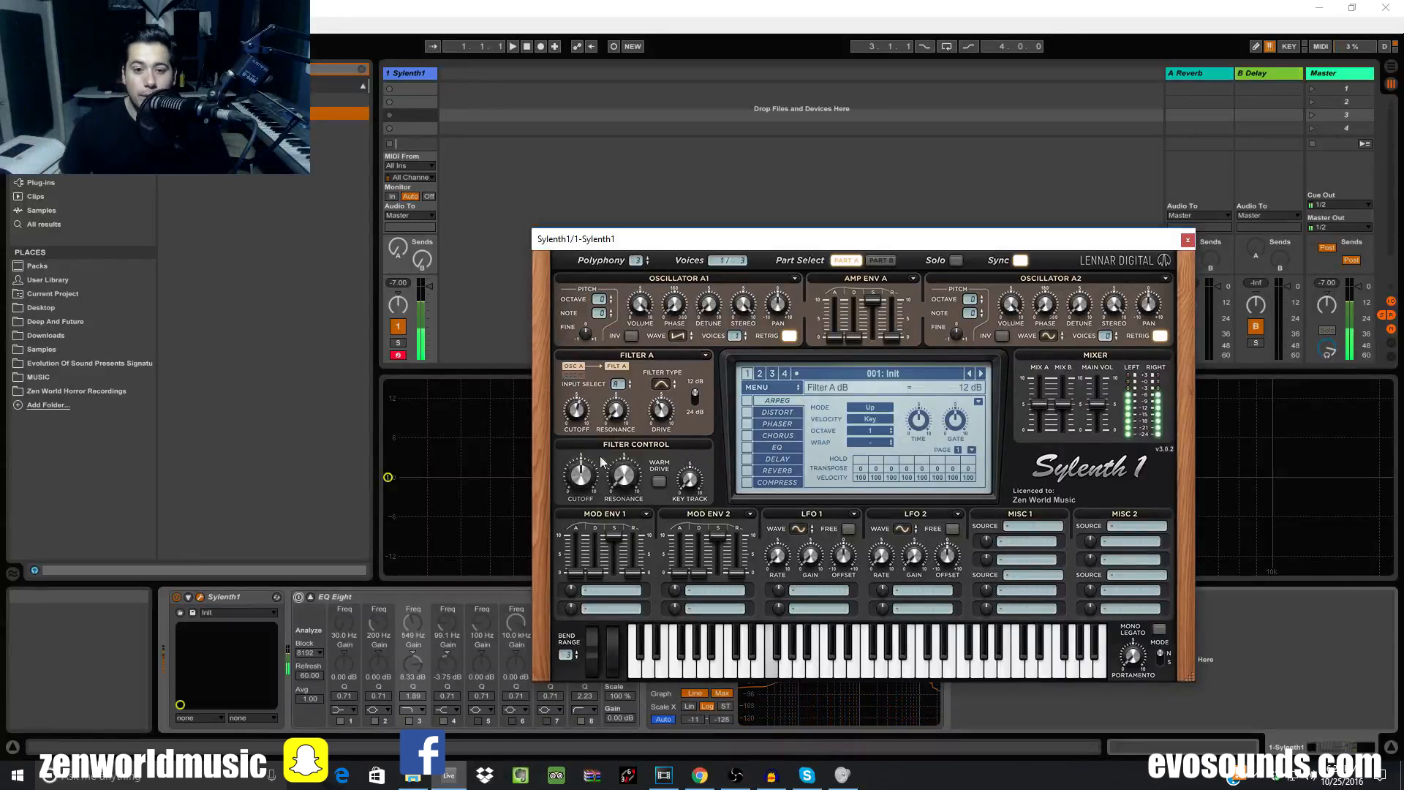
left_click(613, 416)
left_click_drag(658, 388, 821, 312)
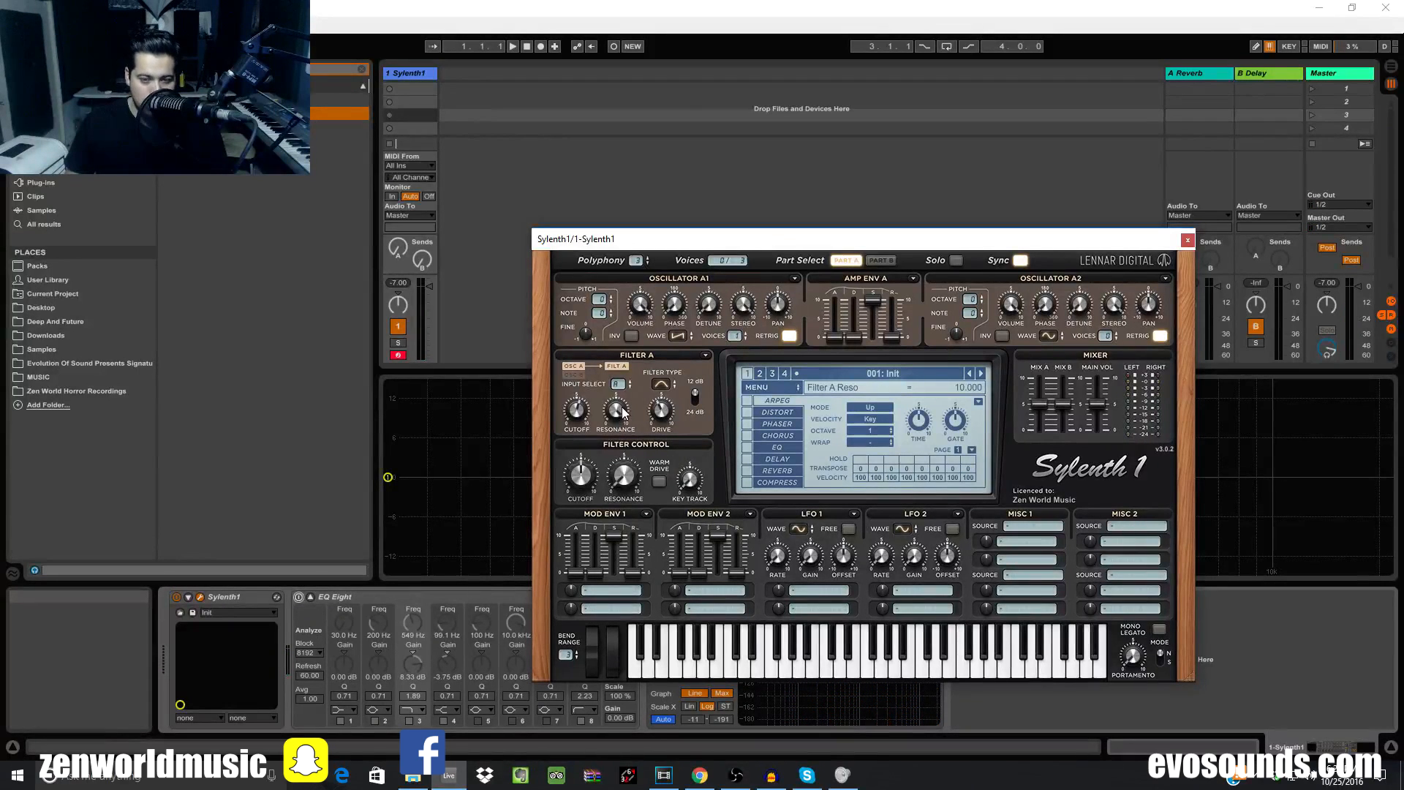
Feed Filter A from oscillators Part A and B, then switch to OBS
left_click(616, 385)
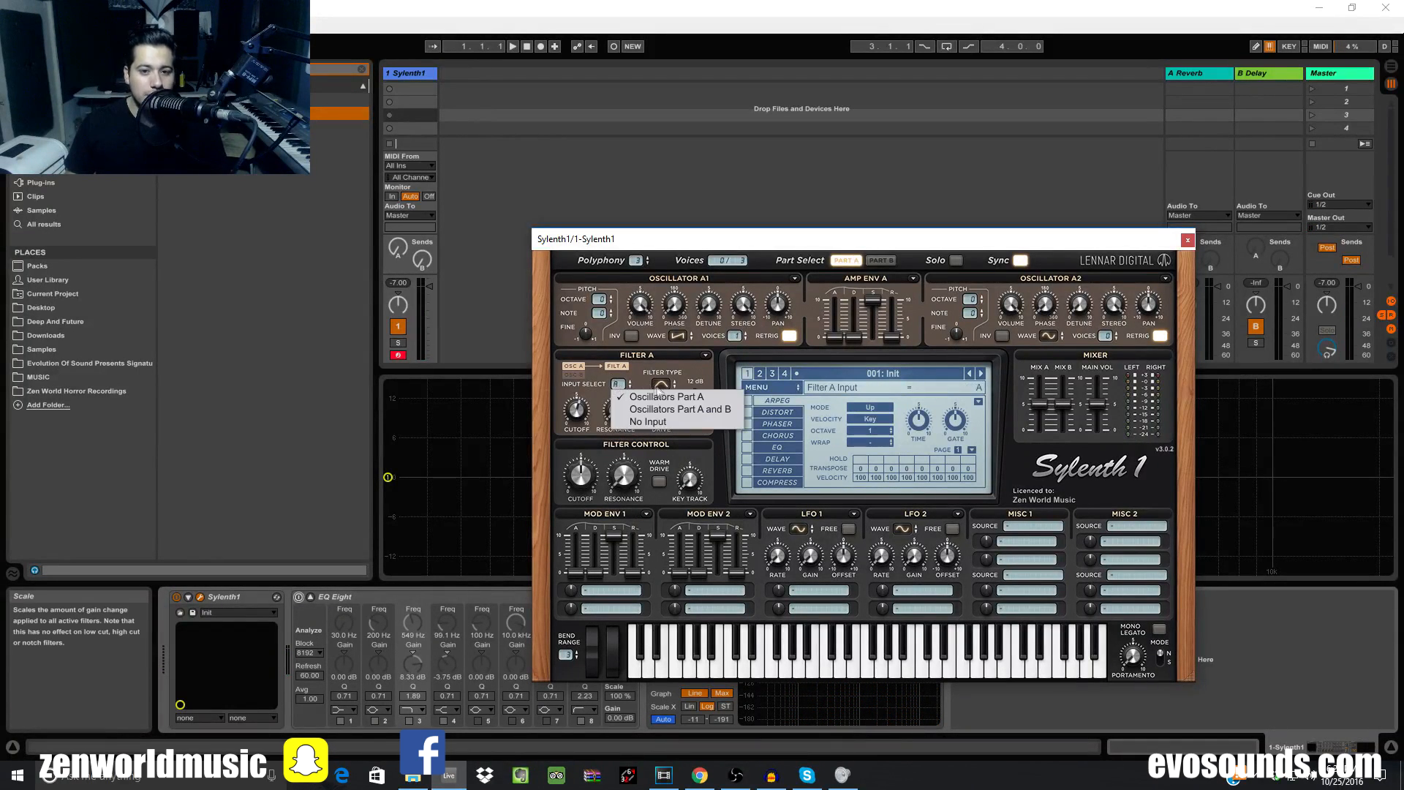
left_click(684, 399)
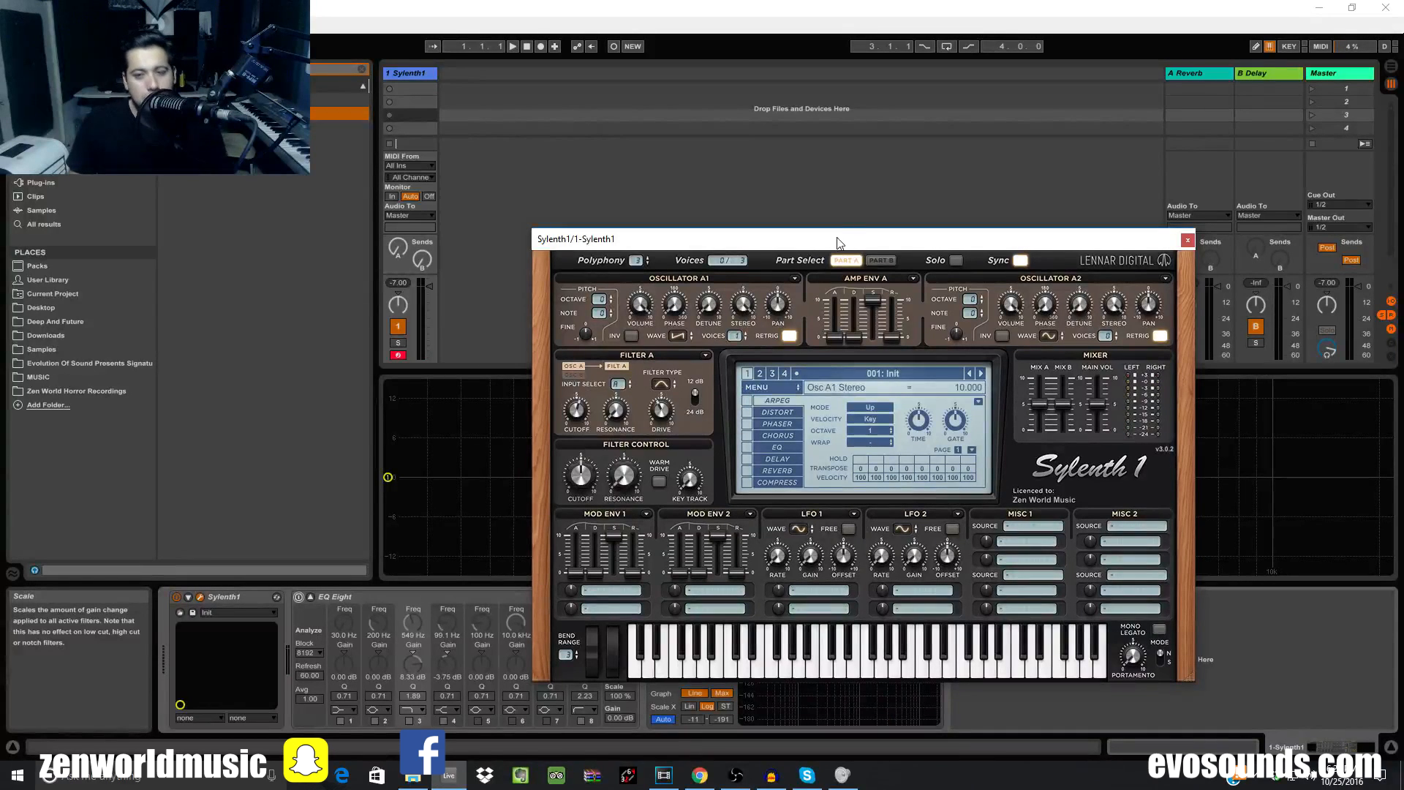
left_click(618, 384)
left_click(659, 411)
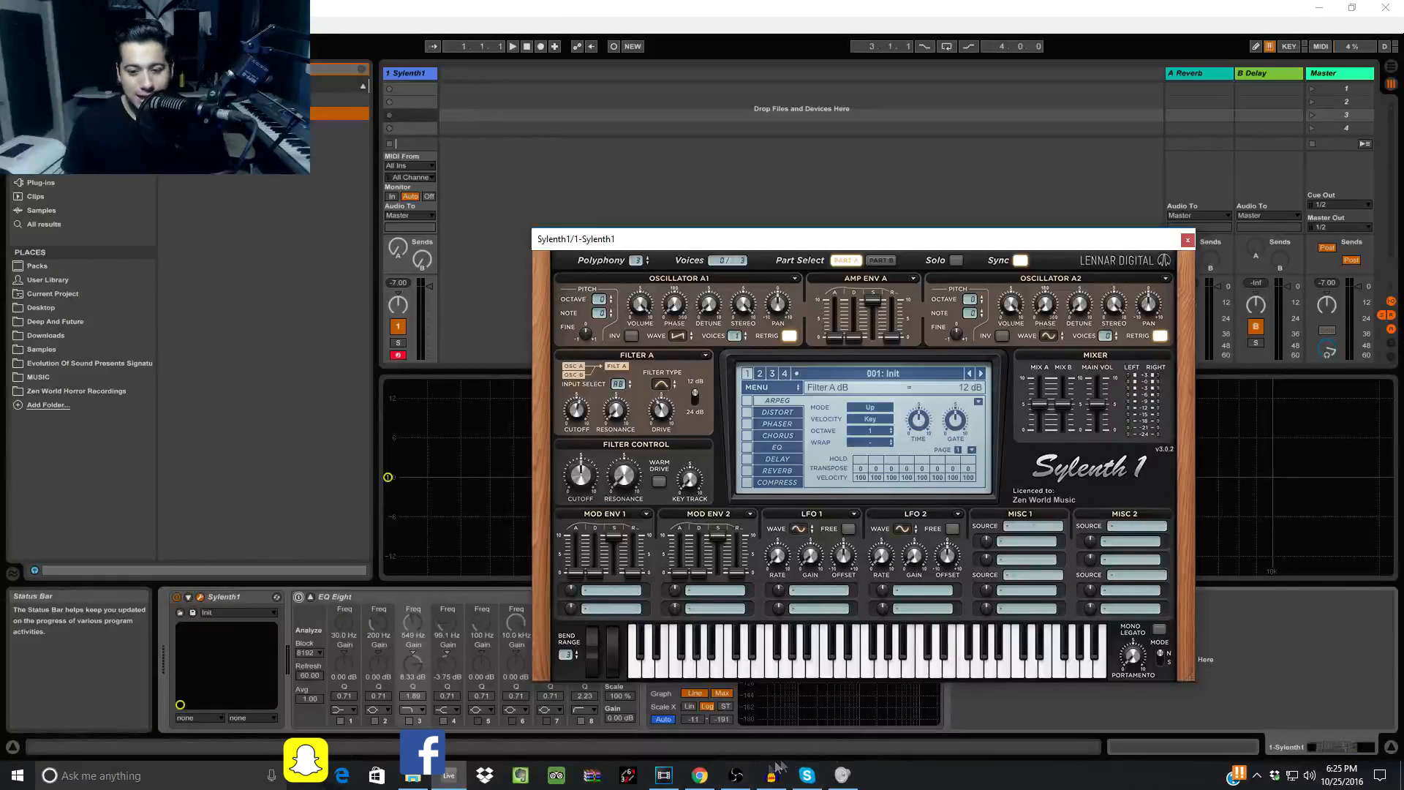
left_click(736, 780)
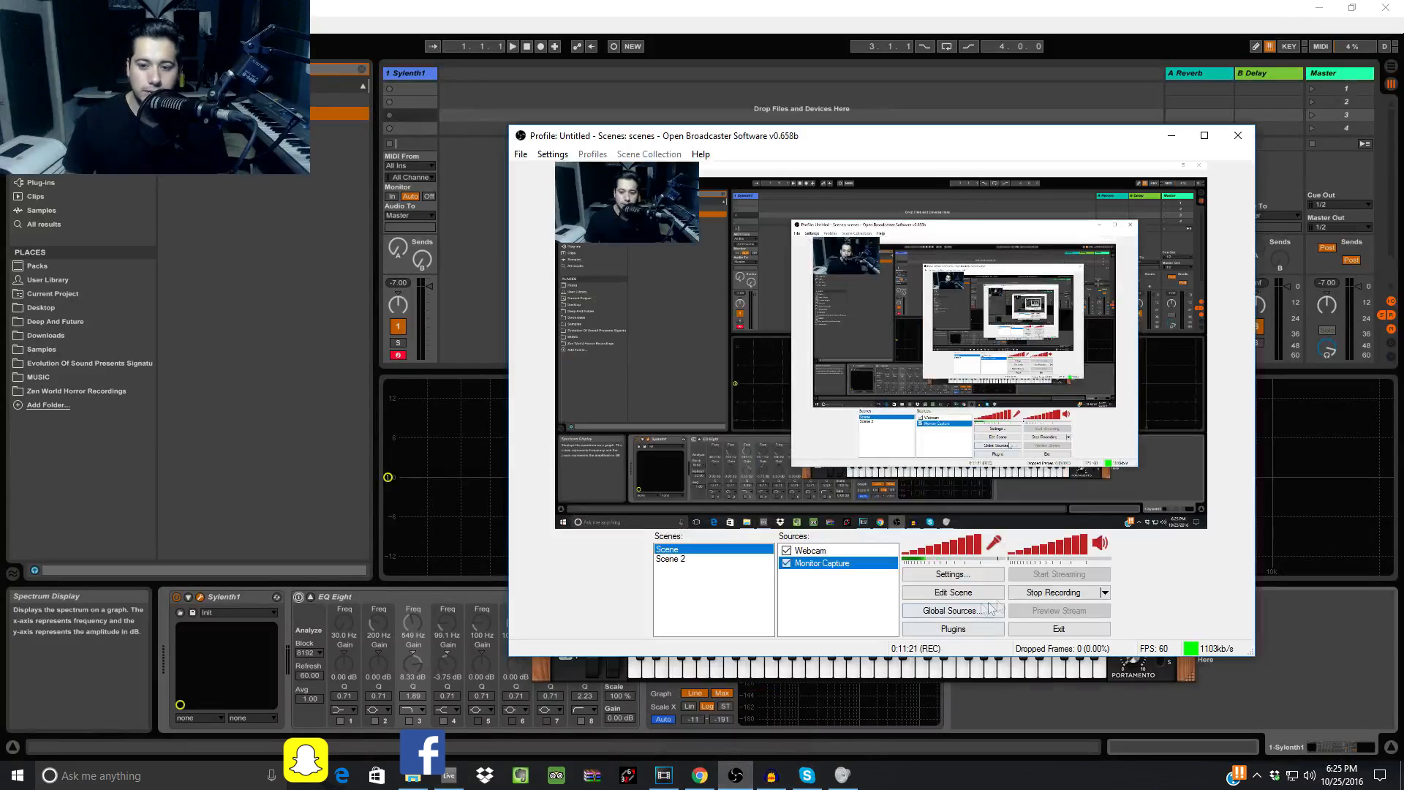